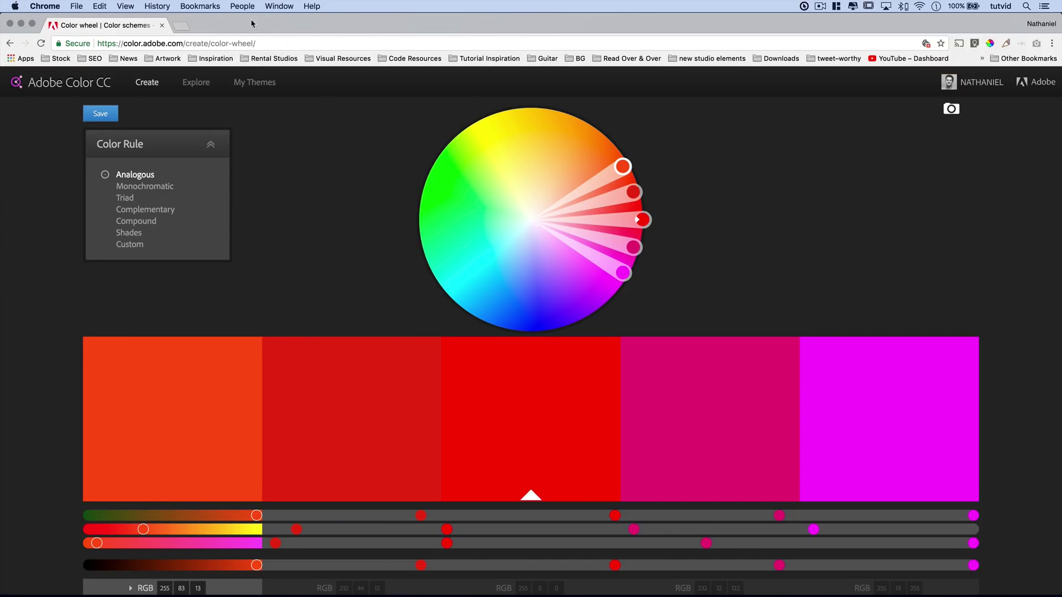
Step: Reload the Adobe Color home page from the address bar
{"action": "left_click_drag", "start_coordinate": [180, 43], "coordinate": [256, 43]}
{"action": "key", "text": "BackSpace"}
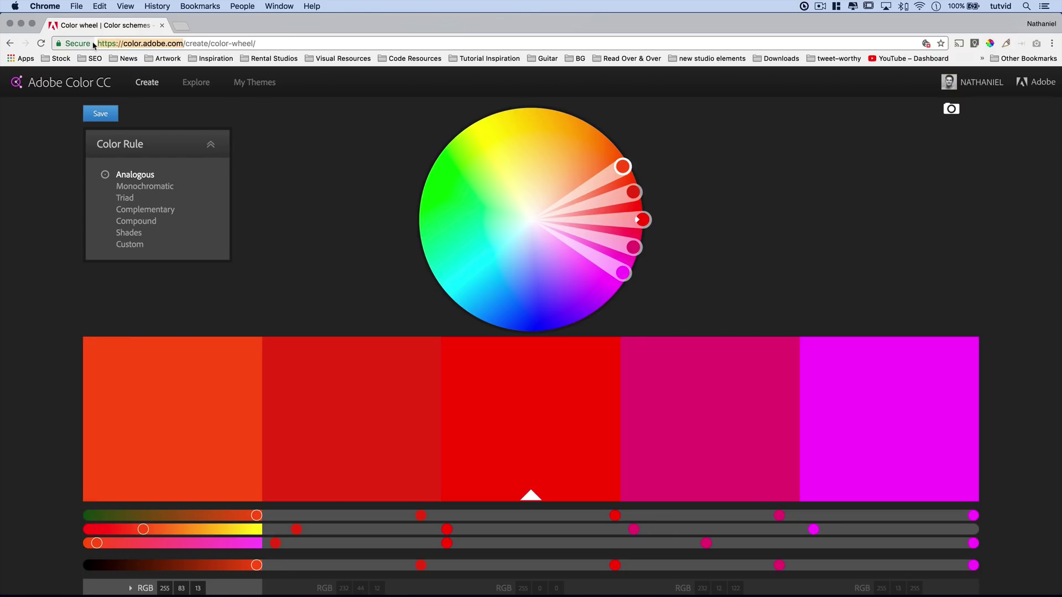
{"action": "key", "text": "Return"}
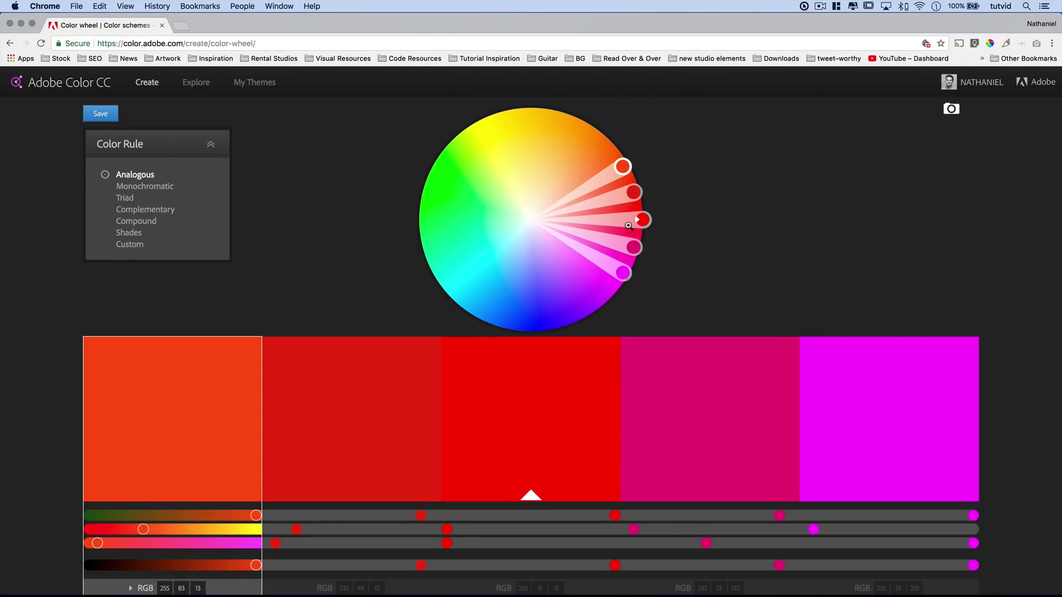
Step: Drag the base colour to red, then try Monochromatic and Triad before settling on Compound
{"action": "left_click_drag", "start_coordinate": [643, 221], "coordinate": [667, 202]}
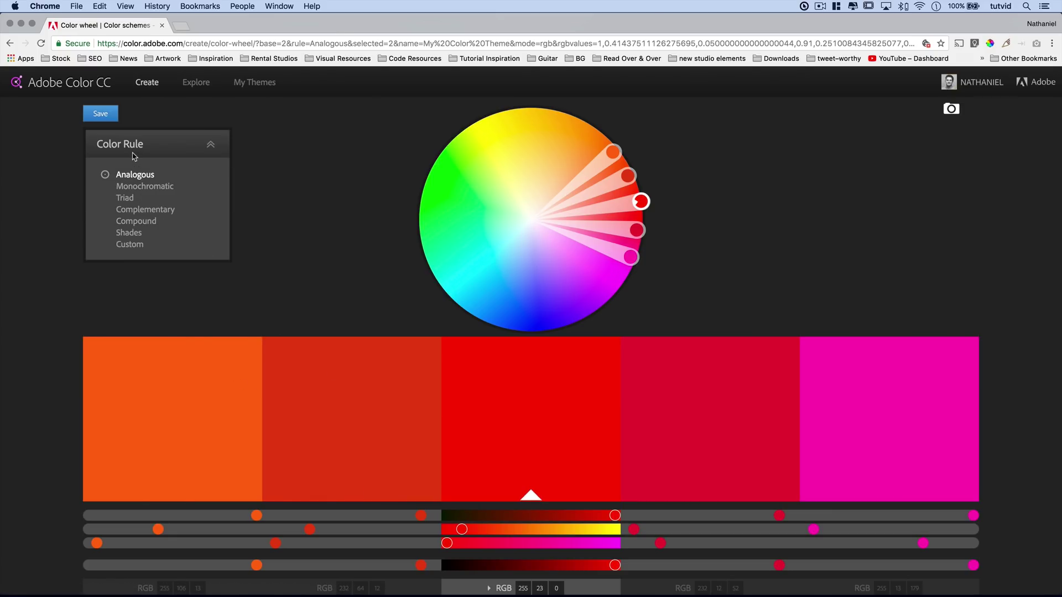
{"action": "left_click", "coordinate": [137, 188]}
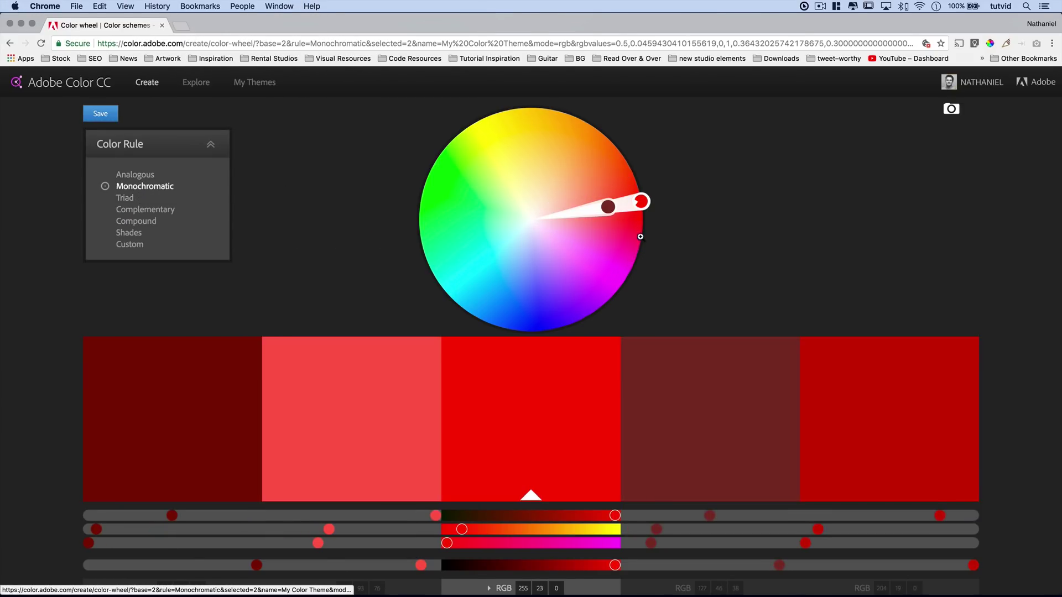
{"action": "left_click", "coordinate": [124, 198]}
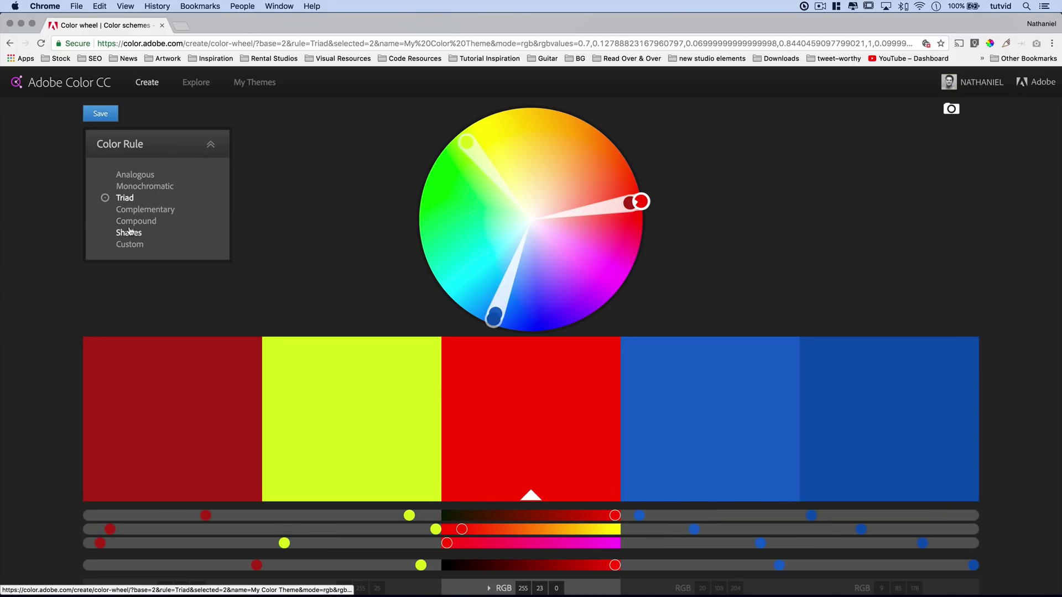
{"action": "left_click", "coordinate": [134, 222]}
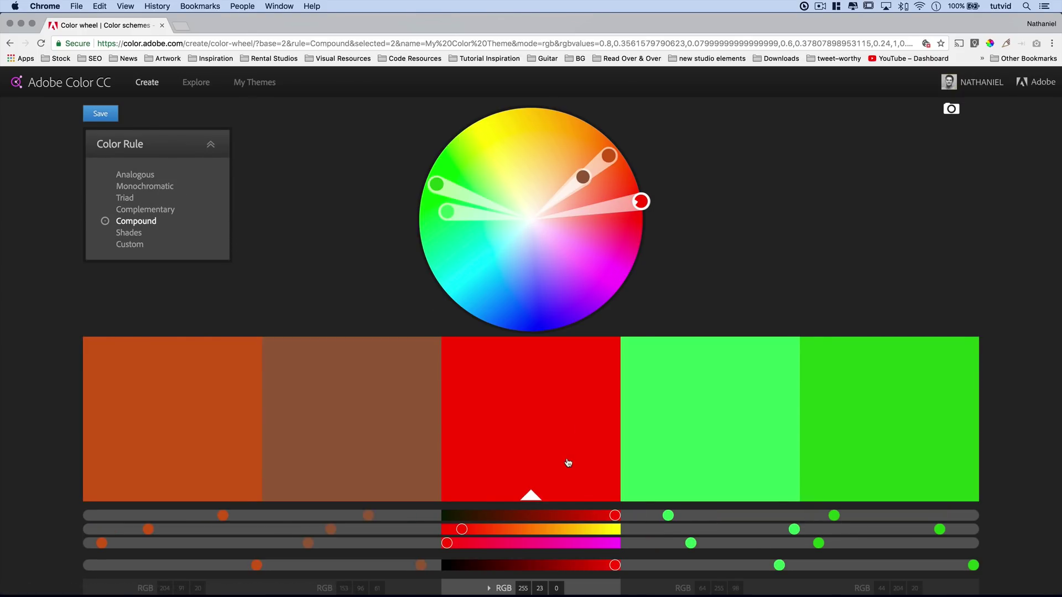
Step: Enter hex 003366 for the dark blue base colour and apply the Shades rule
{"action": "scroll", "coordinate": [595, 481], "scroll_direction": "down", "scroll_amount": 3}
{"action": "scroll", "coordinate": [595, 481], "scroll_direction": "down", "scroll_amount": 5}
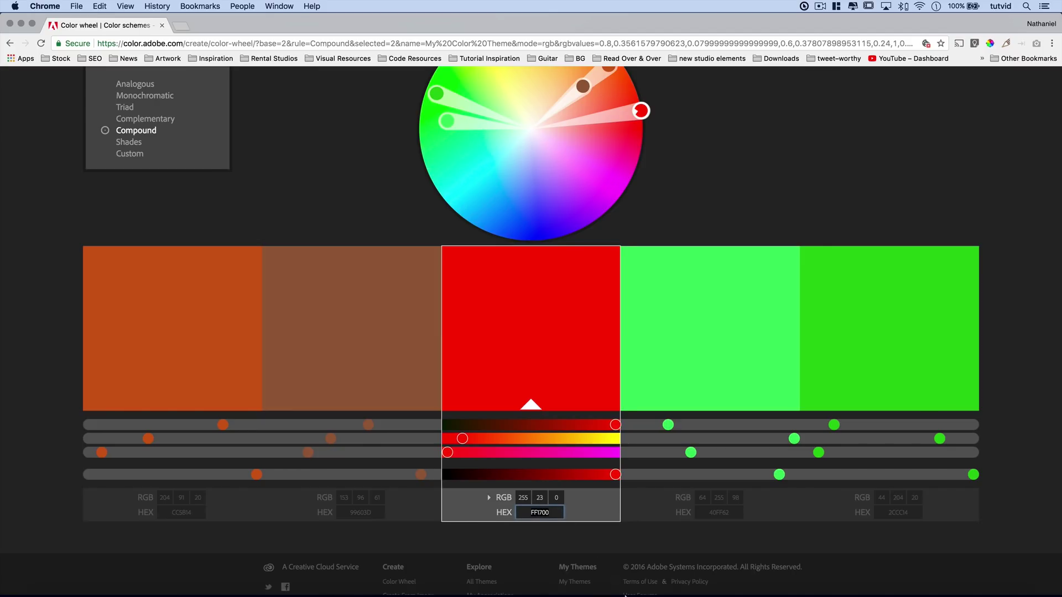
{"action": "mouse_move", "coordinate": [626, 596]}
{"action": "type", "text": "003366"}
{"action": "key", "text": "Tab"}
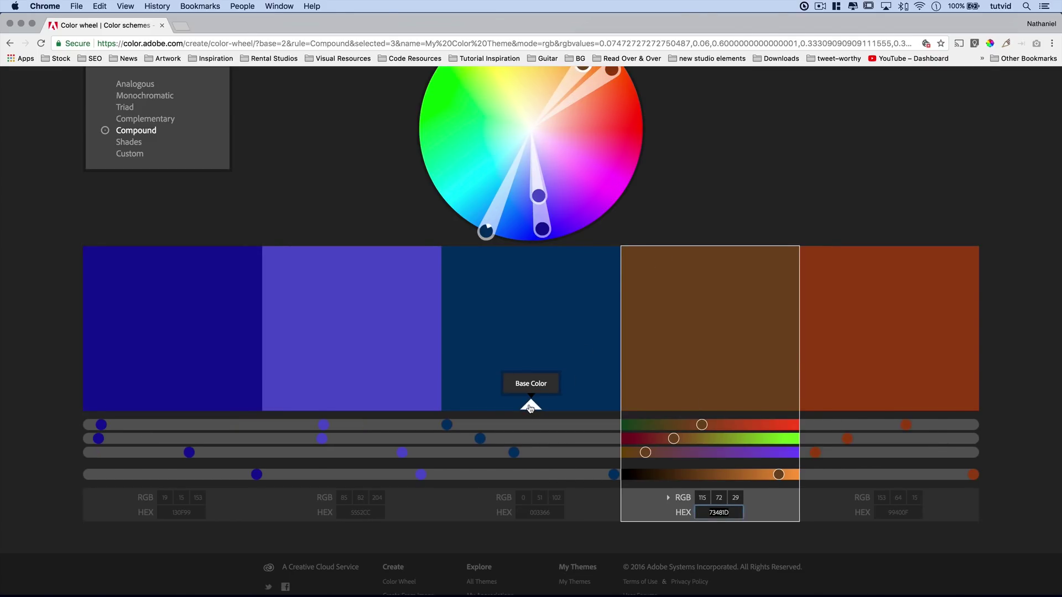
{"action": "left_click", "coordinate": [532, 407]}
{"action": "scroll", "coordinate": [529, 316], "scroll_direction": "up", "scroll_amount": 2}
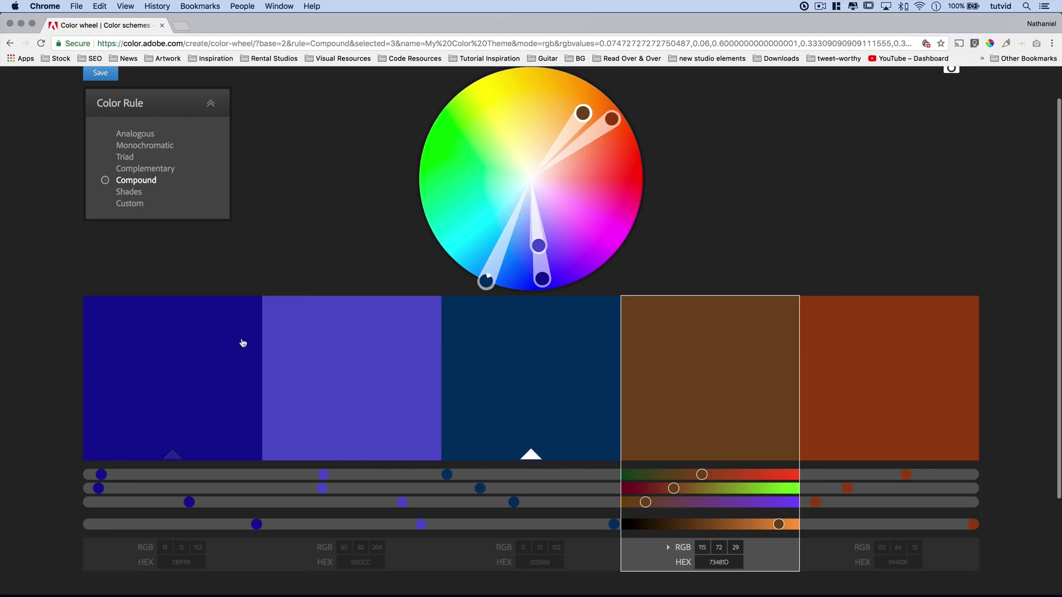
{"action": "left_click", "coordinate": [130, 192]}
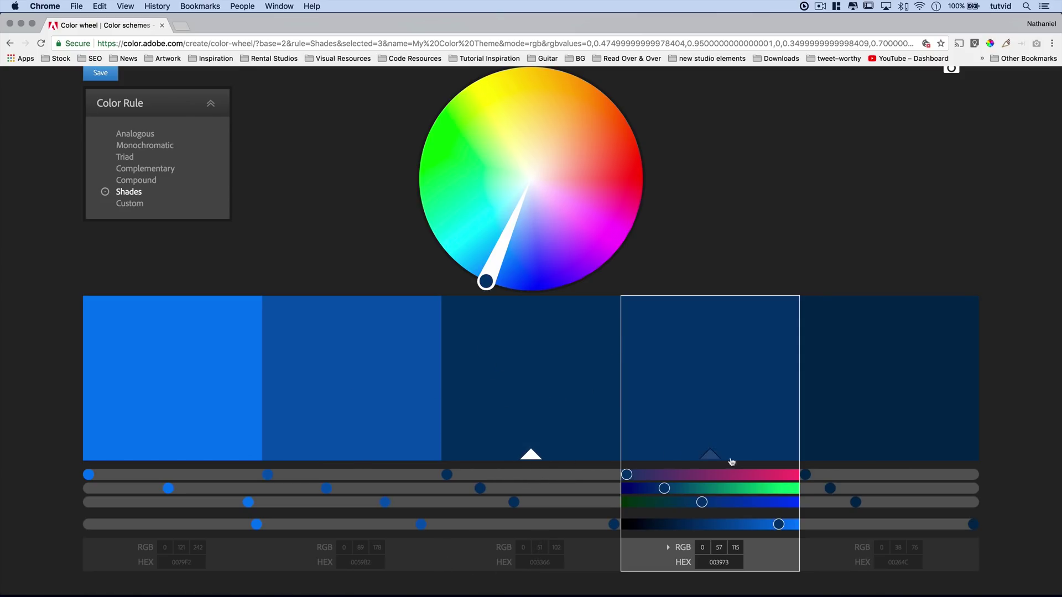
Step: Select the middle base swatch and raise its green value
{"action": "left_click", "coordinate": [529, 387]}
{"action": "left_click", "coordinate": [348, 366]}
{"action": "left_click", "coordinate": [524, 375]}
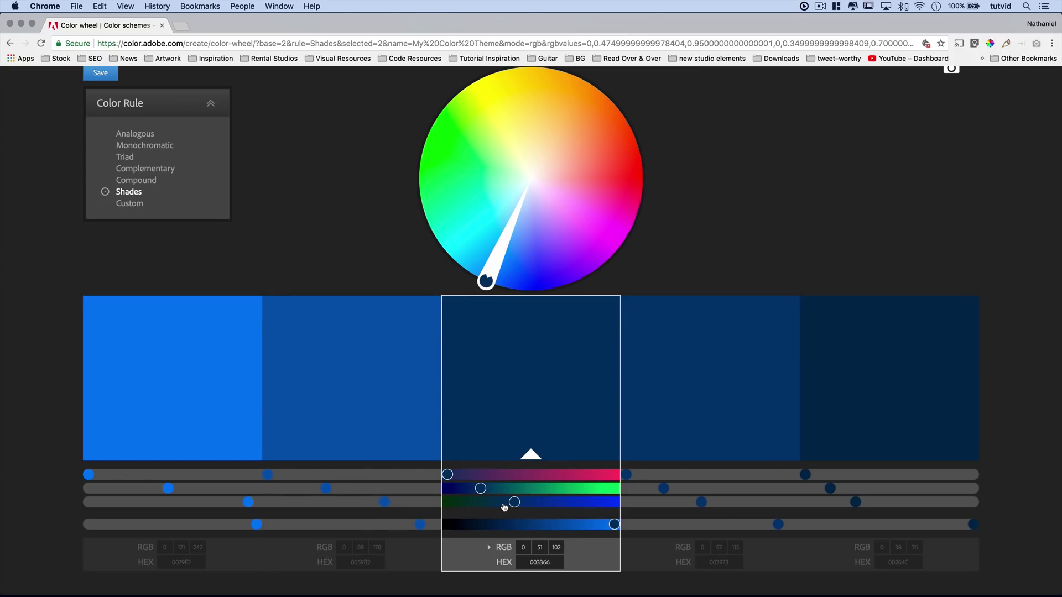
{"action": "left_click_drag", "start_coordinate": [481, 489], "coordinate": [550, 490]}
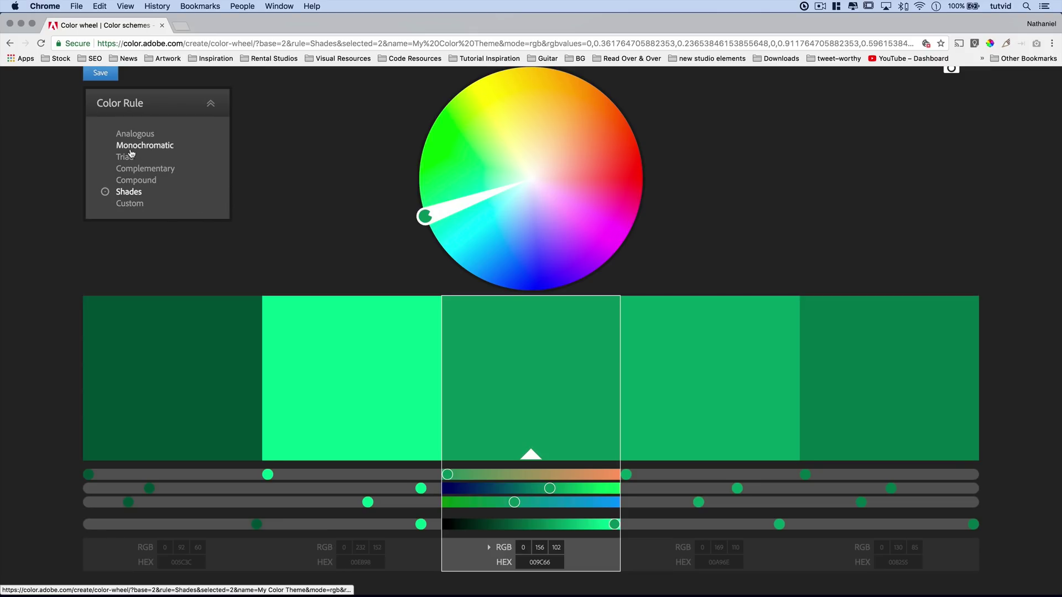
Step: Apply the Triad rule and raise blue until the base reads RGB 0,156,194
{"action": "left_click", "coordinate": [127, 157]}
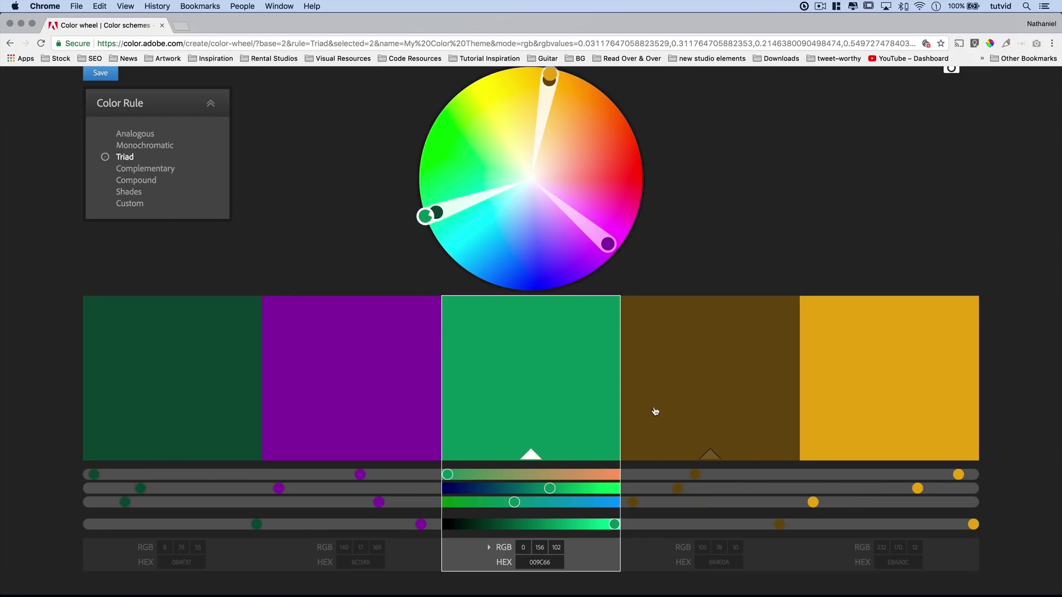
{"action": "left_click_drag", "start_coordinate": [510, 502], "coordinate": [573, 506]}
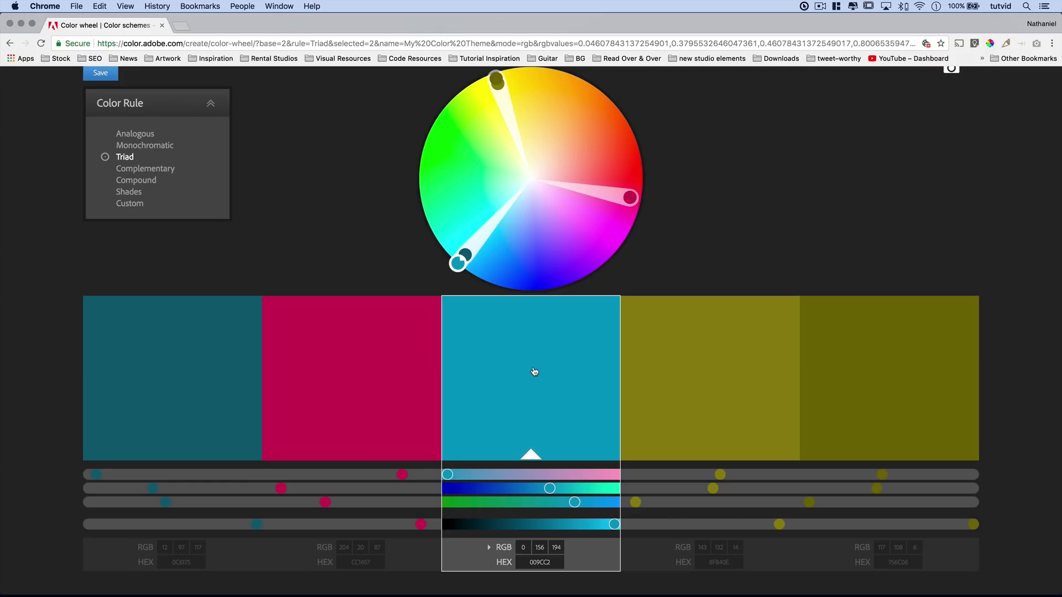
{"action": "scroll", "coordinate": [504, 264], "scroll_direction": "up", "scroll_amount": 2}
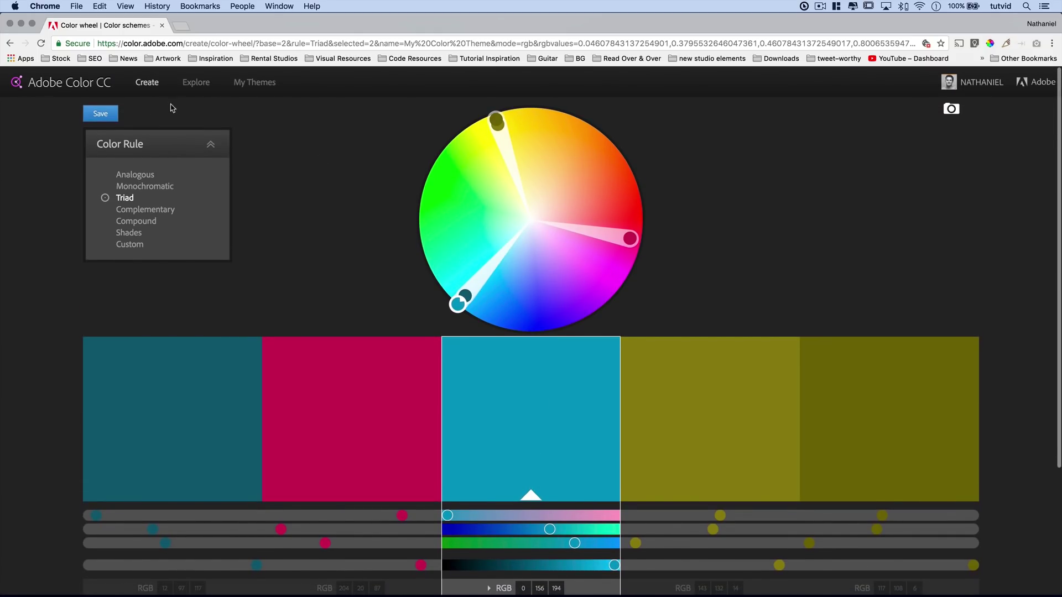
{"action": "scroll", "coordinate": [580, 416], "scroll_direction": "down", "scroll_amount": 3}
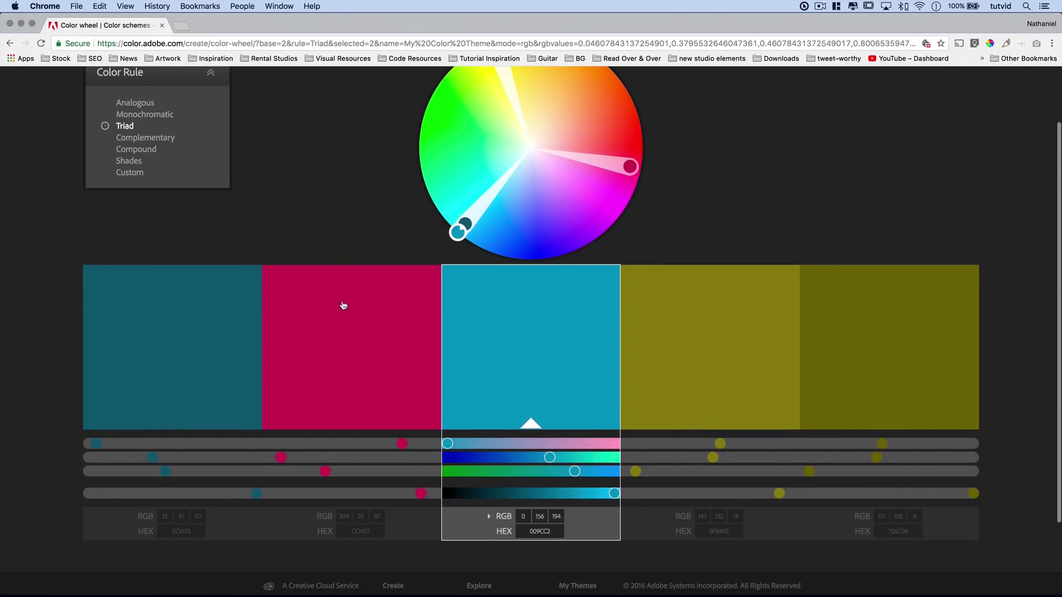
{"action": "scroll", "coordinate": [264, 243], "scroll_direction": "up", "scroll_amount": 3}
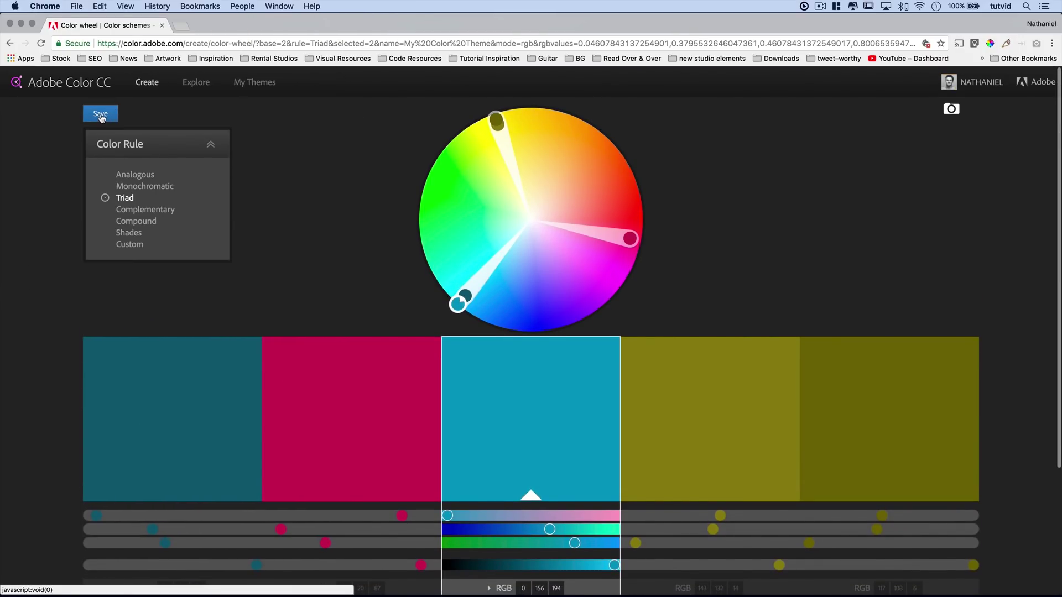
Step: Save the theme as 'My Color Theme 1' in the Color Schemes library
{"action": "left_click", "coordinate": [101, 114]}
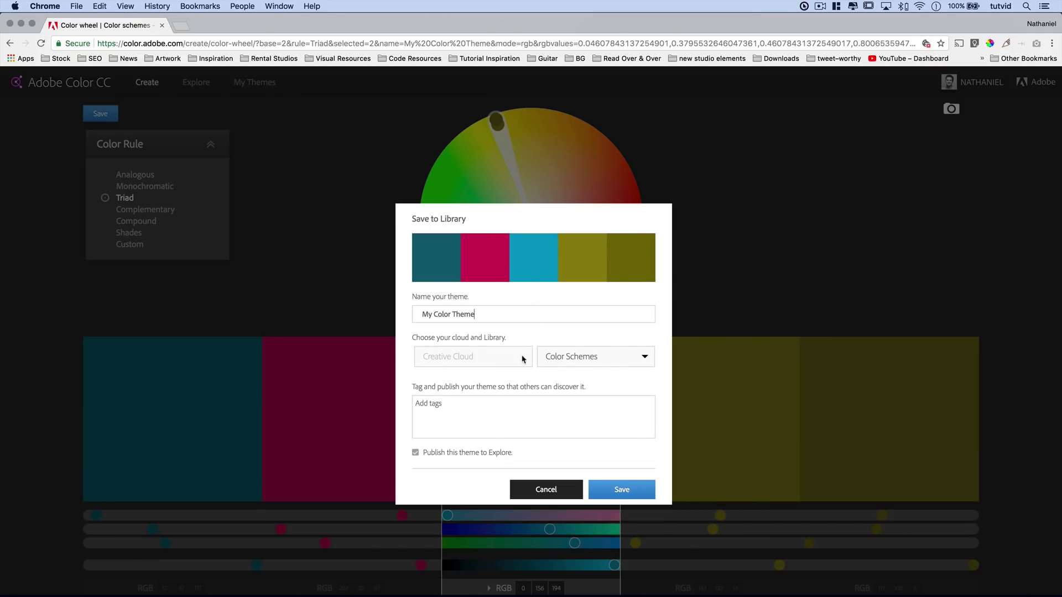
{"action": "left_click_drag", "start_coordinate": [487, 315], "coordinate": [335, 306]}
{"action": "left_click", "coordinate": [526, 343]}
{"action": "left_click", "coordinate": [608, 361]}
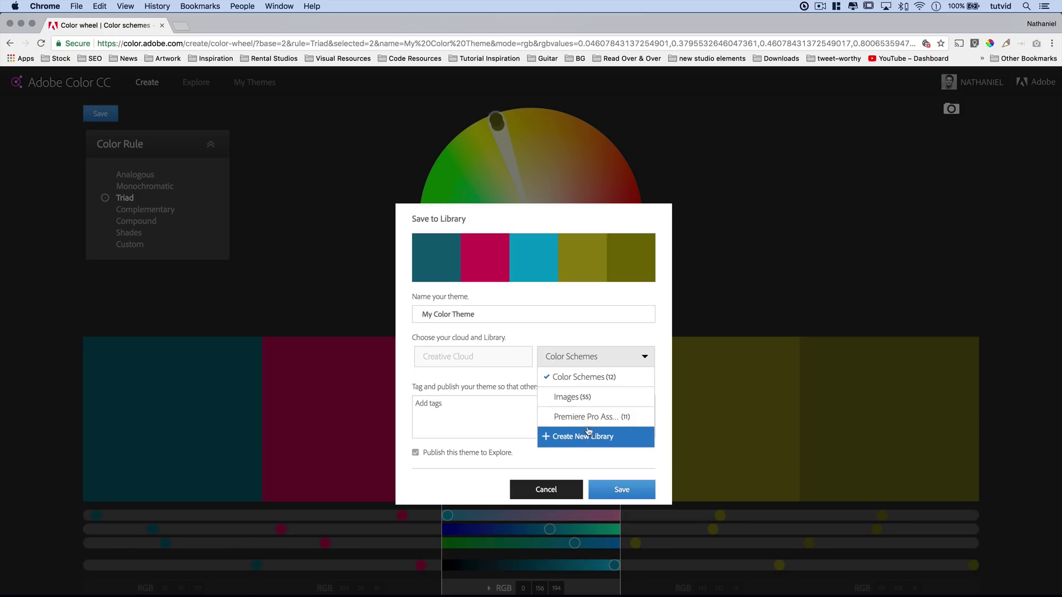
{"action": "left_click", "coordinate": [569, 378]}
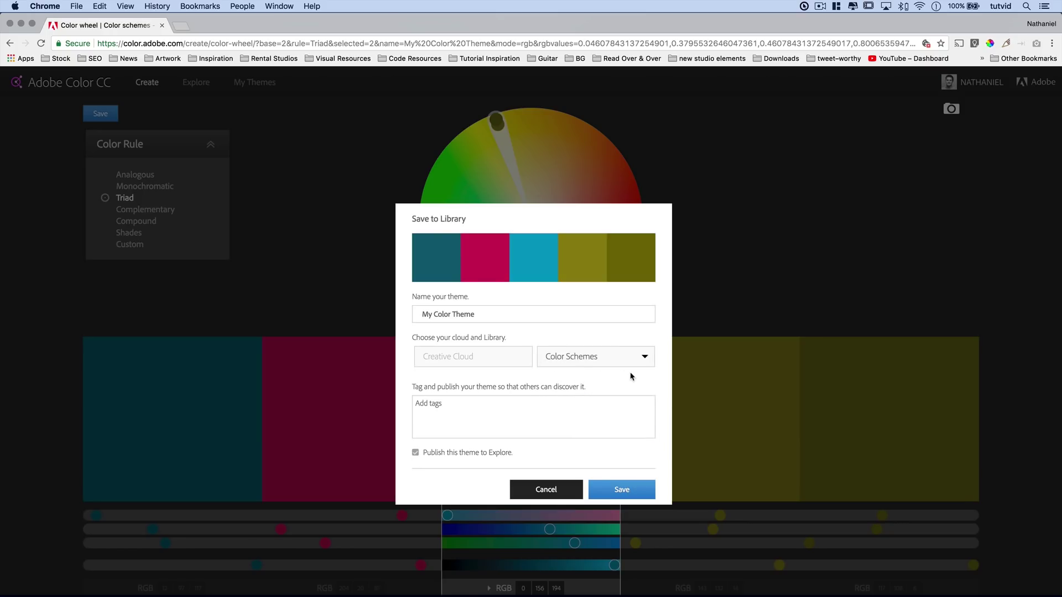
{"action": "left_click", "coordinate": [488, 316]}
{"action": "key", "text": "Right"}
{"action": "left_click", "coordinate": [597, 482]}
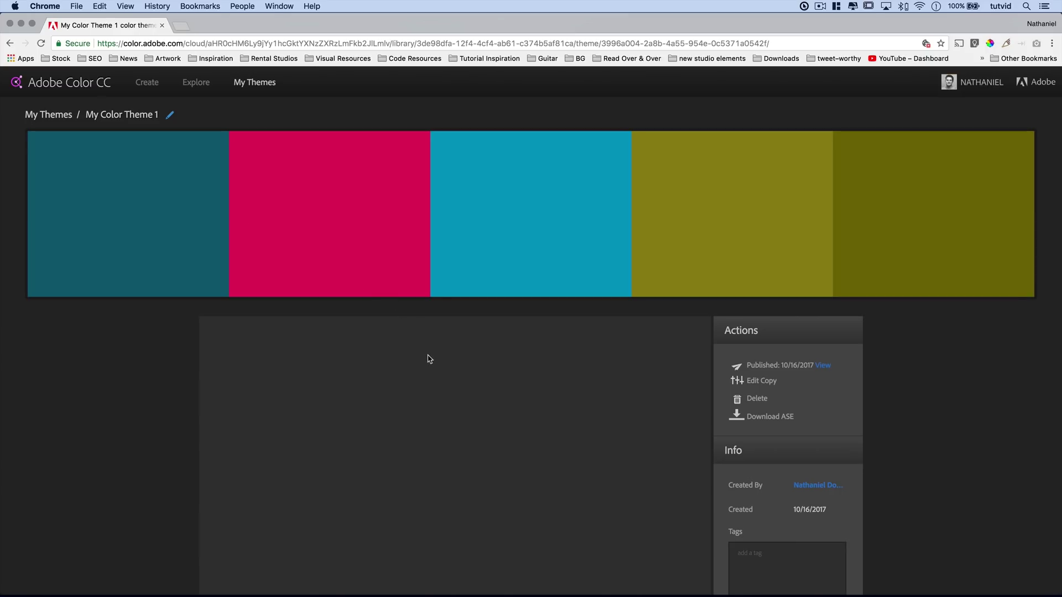
{"action": "key", "text": "super+Tab"}
{"action": "key", "text": "super+Tab"}
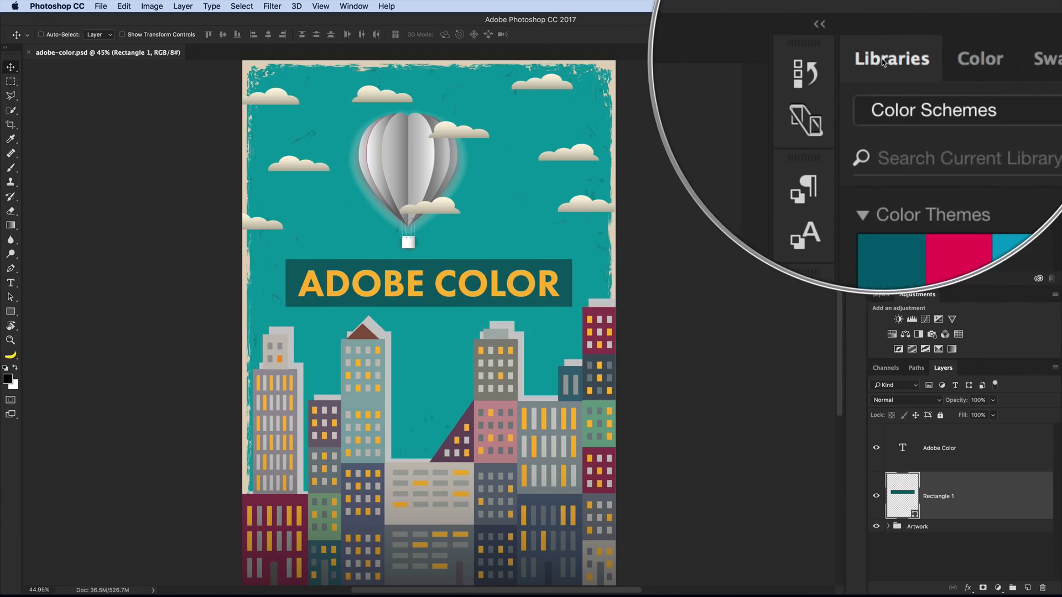
{"action": "left_click", "coordinate": [360, 7]}
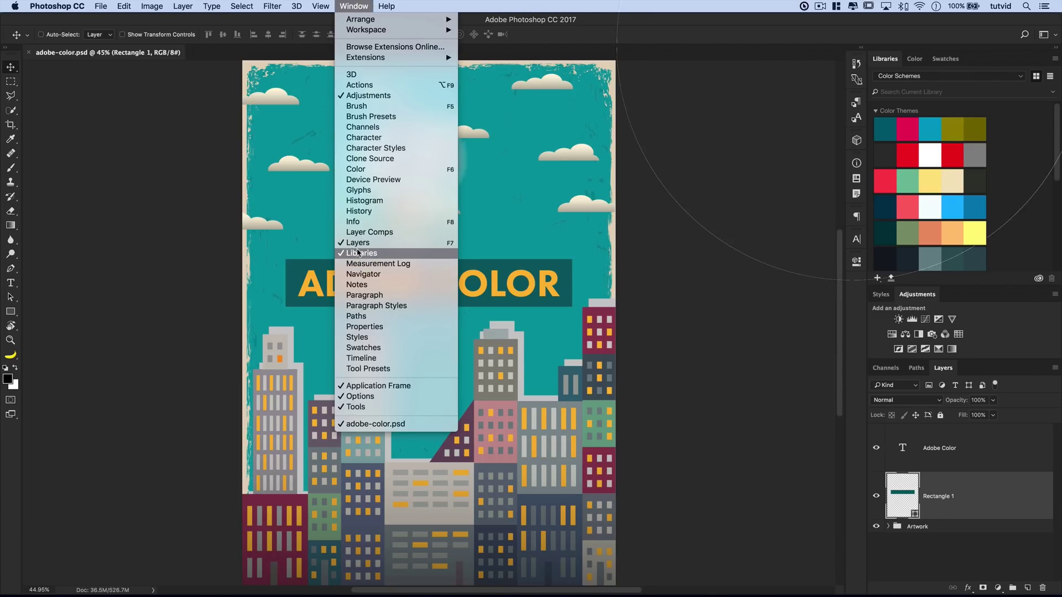
{"action": "left_click", "coordinate": [890, 91]}
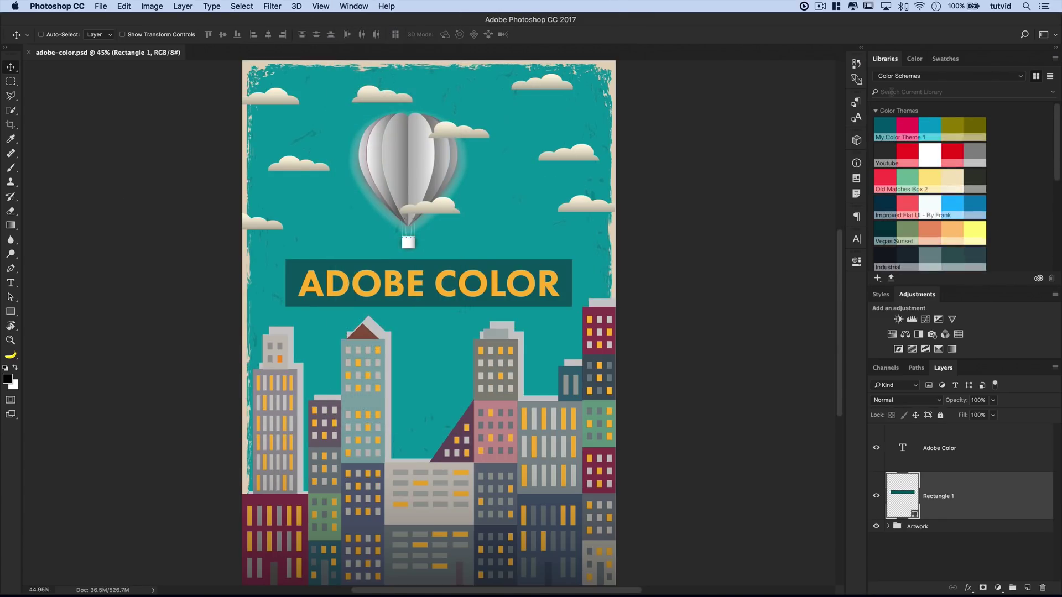
{"action": "left_click", "coordinate": [900, 77]}
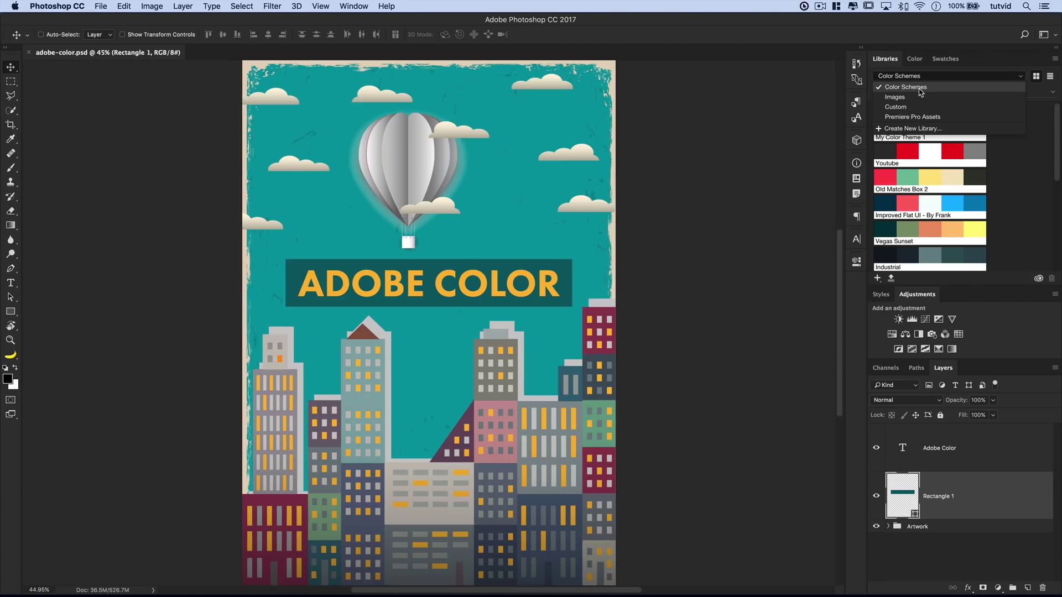
{"action": "left_click", "coordinate": [920, 92]}
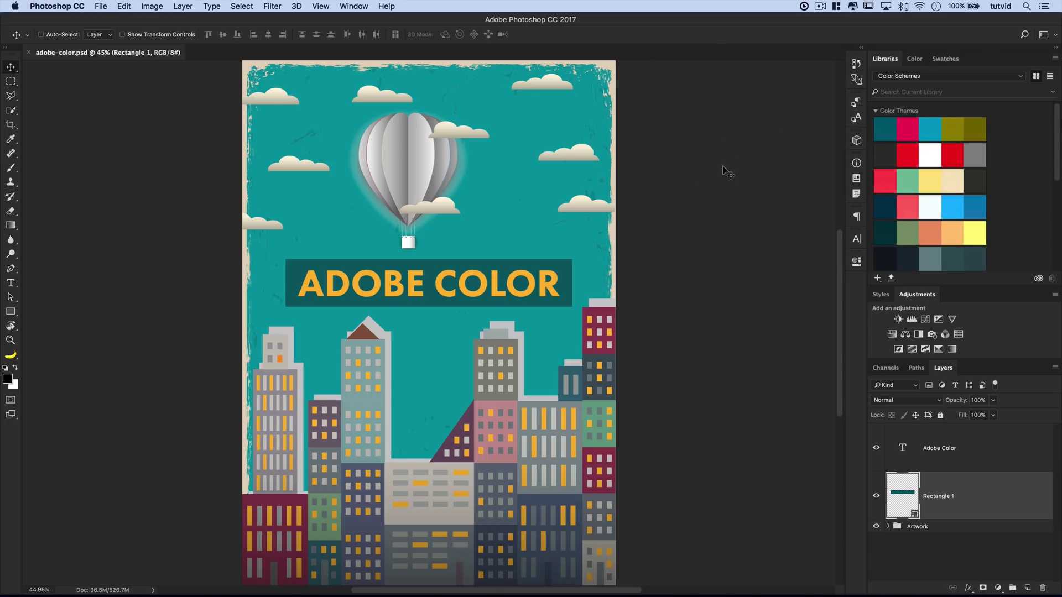
{"action": "key", "text": "super+Tab"}
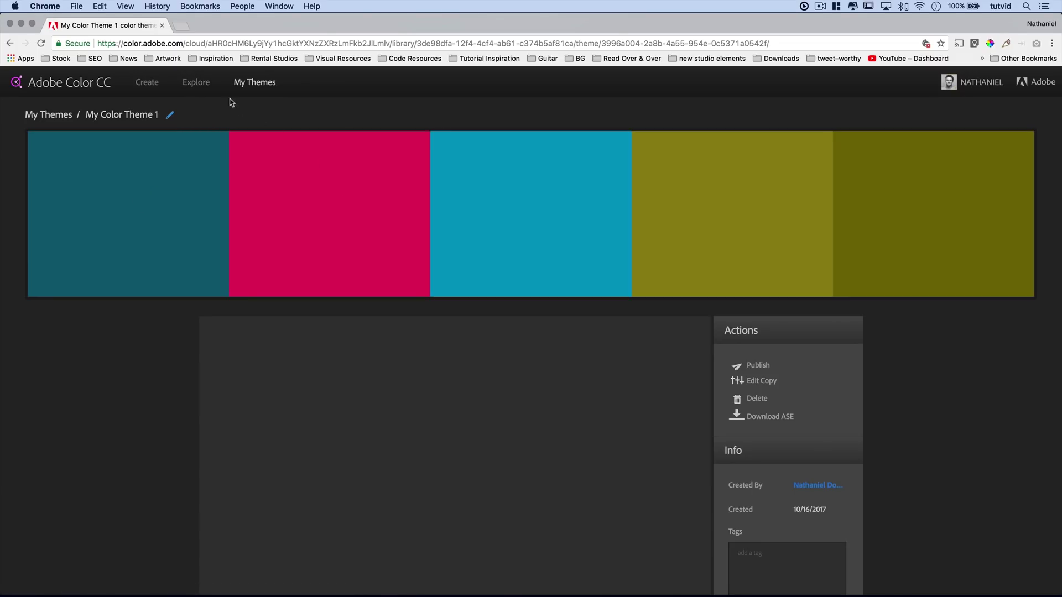
Step: Open Explore and filter the community themes to Most Popular of All Time
{"action": "left_click", "coordinate": [198, 83]}
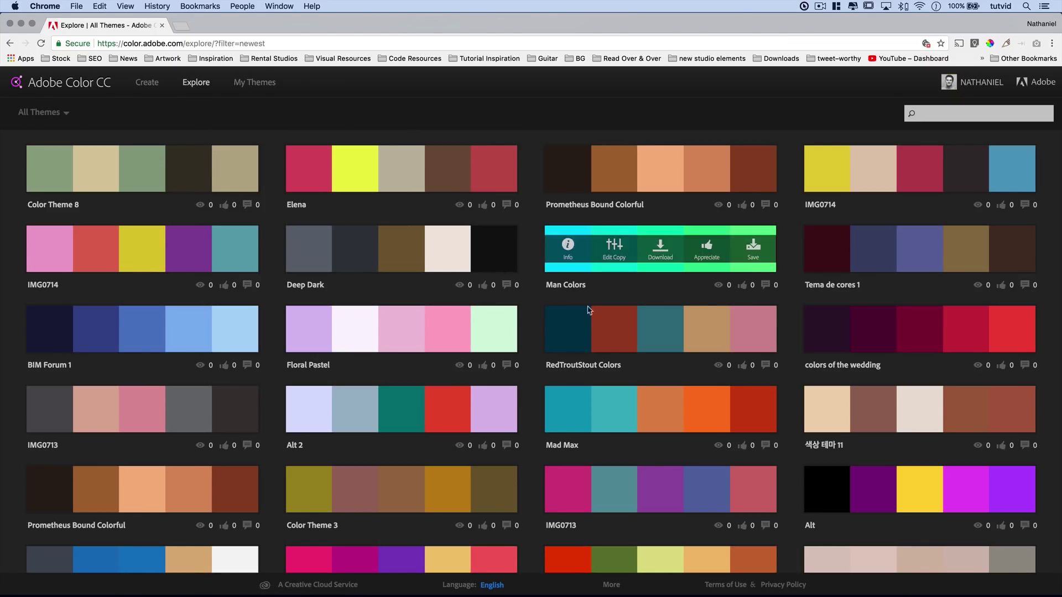
{"action": "scroll", "coordinate": [496, 462], "scroll_direction": "down", "scroll_amount": 13}
{"action": "scroll", "coordinate": [496, 463], "scroll_direction": "up", "scroll_amount": 13}
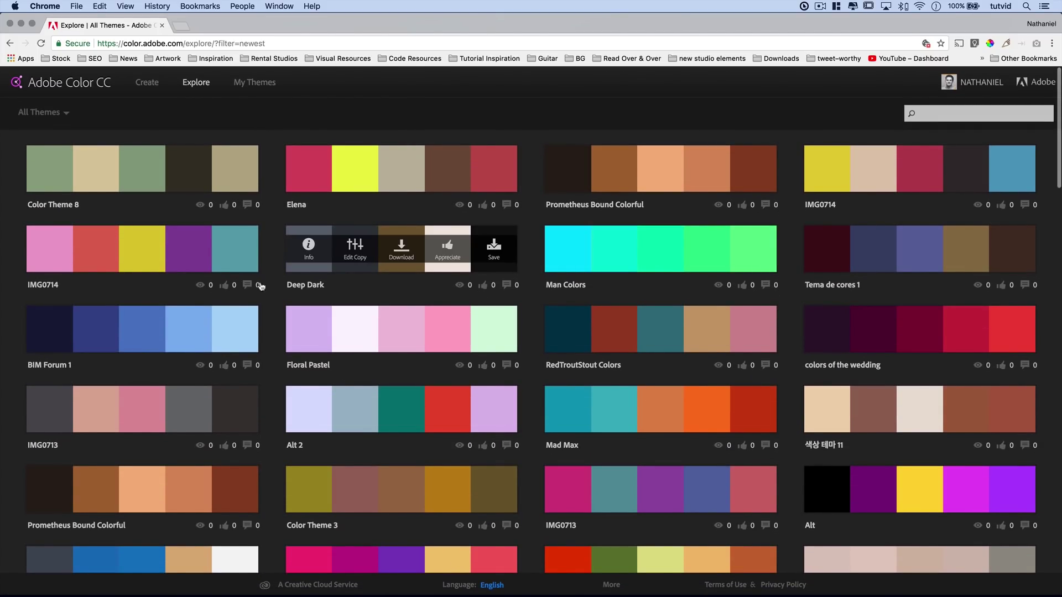
{"action": "left_click", "coordinate": [55, 109]}
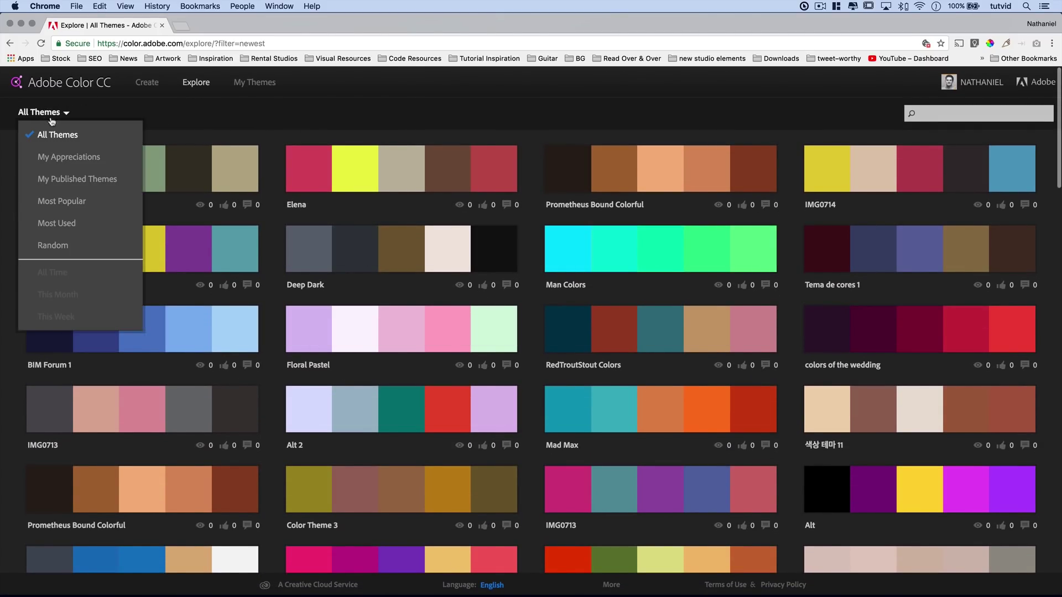
{"action": "left_click", "coordinate": [66, 204]}
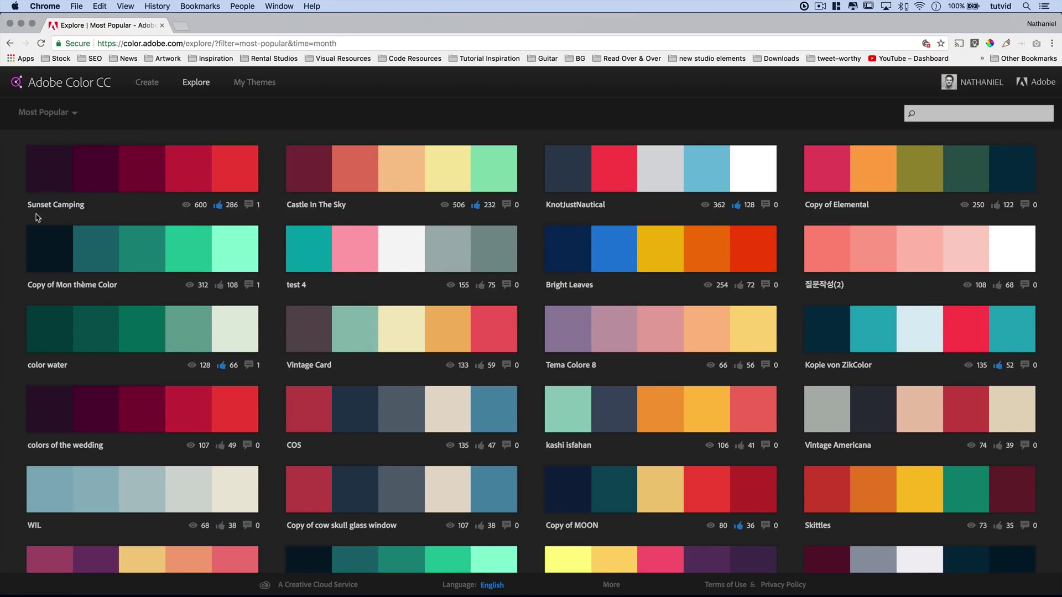
{"action": "mouse_move", "coordinate": [298, 310]}
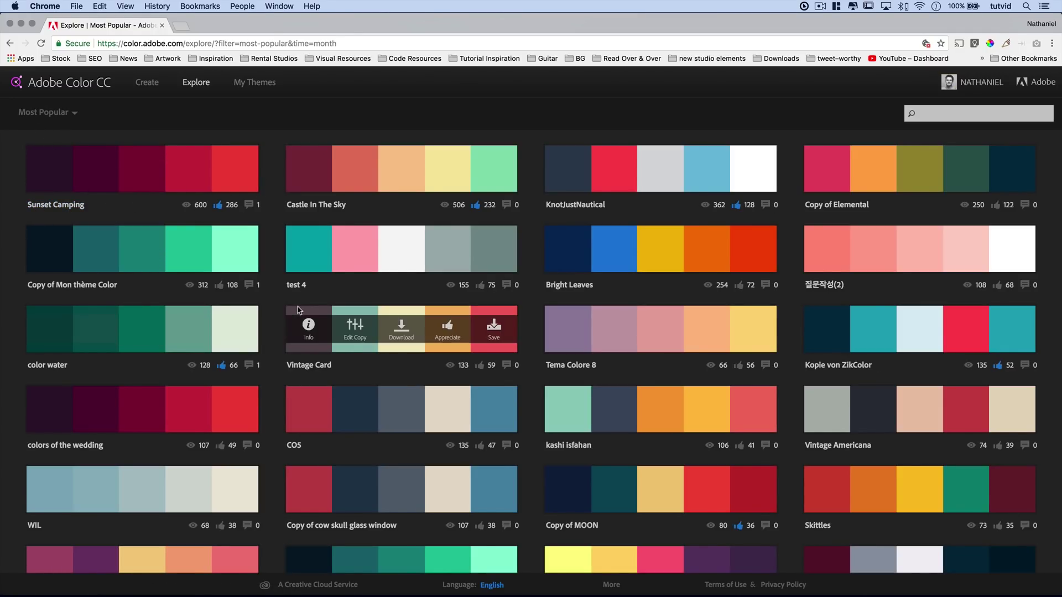
{"action": "mouse_move", "coordinate": [61, 114]}
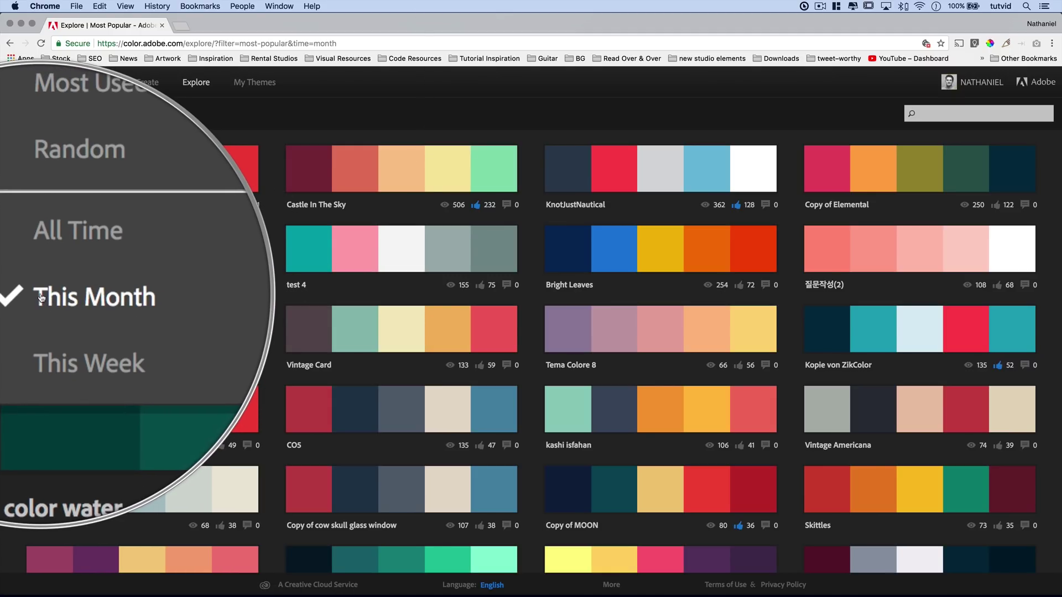
{"action": "left_click", "coordinate": [50, 273]}
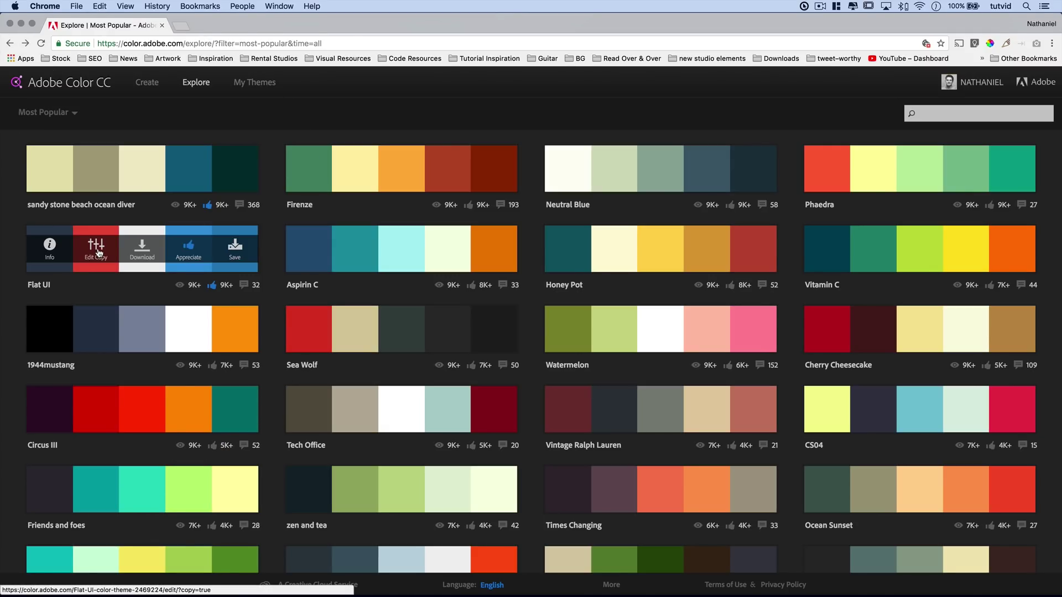
Step: Open an editable copy of Flat UI and make its dark navy swatch the base
{"action": "left_click", "coordinate": [97, 251]}
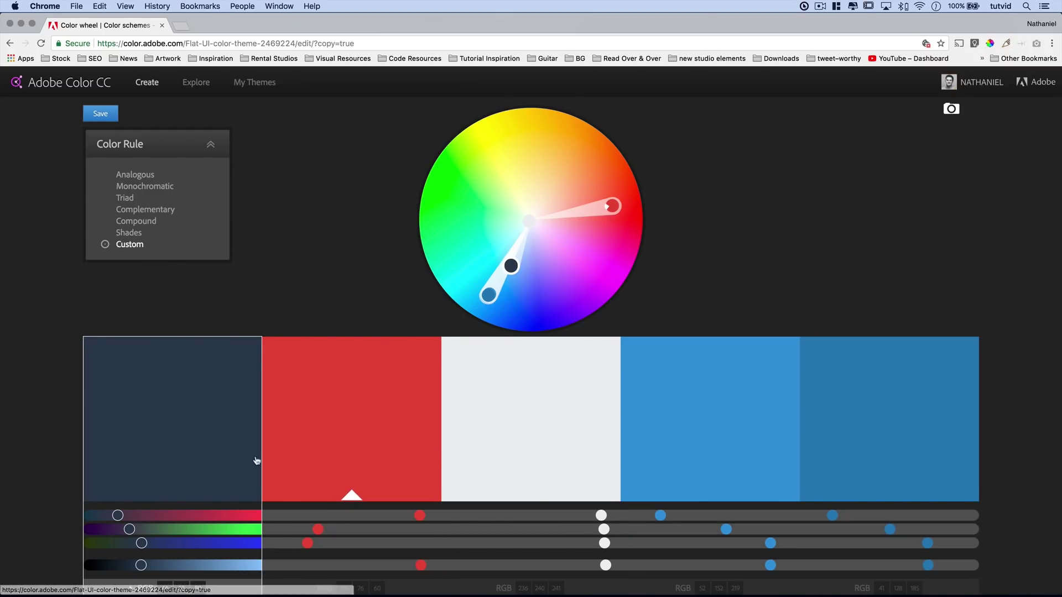
{"action": "scroll", "coordinate": [178, 439], "scroll_direction": "down", "scroll_amount": 2}
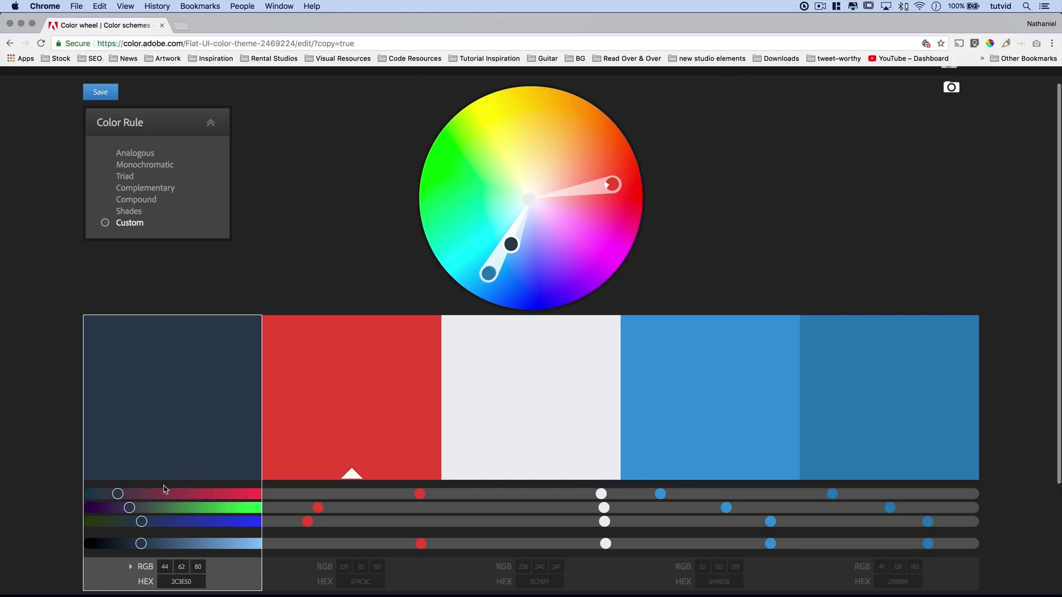
{"action": "left_click", "coordinate": [173, 475]}
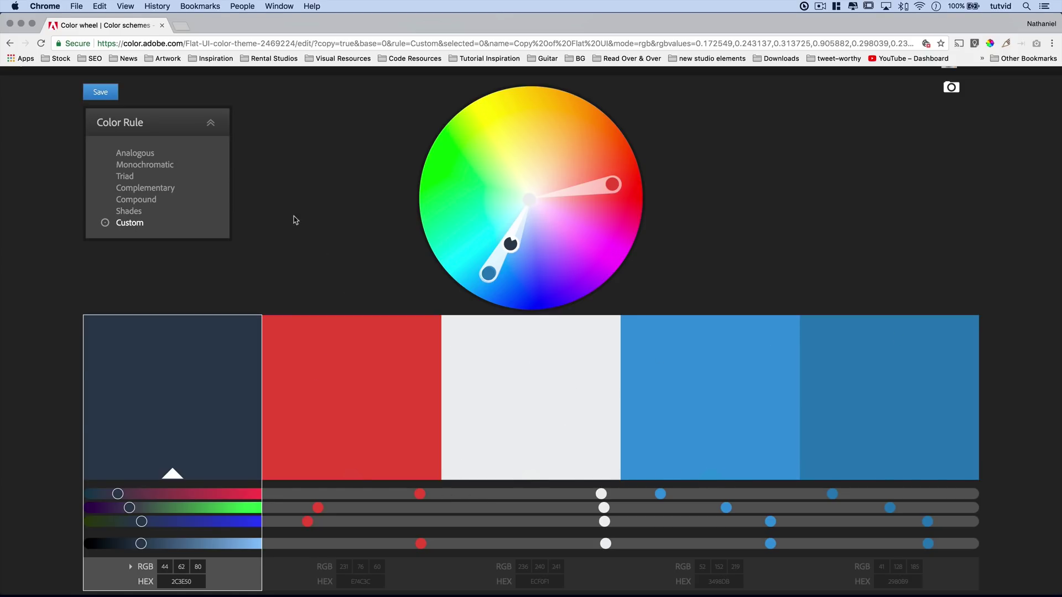
Step: Try Compound, Complementary, Shades and Monochromatic, end on Triad, then return to the gallery
{"action": "left_click", "coordinate": [135, 199]}
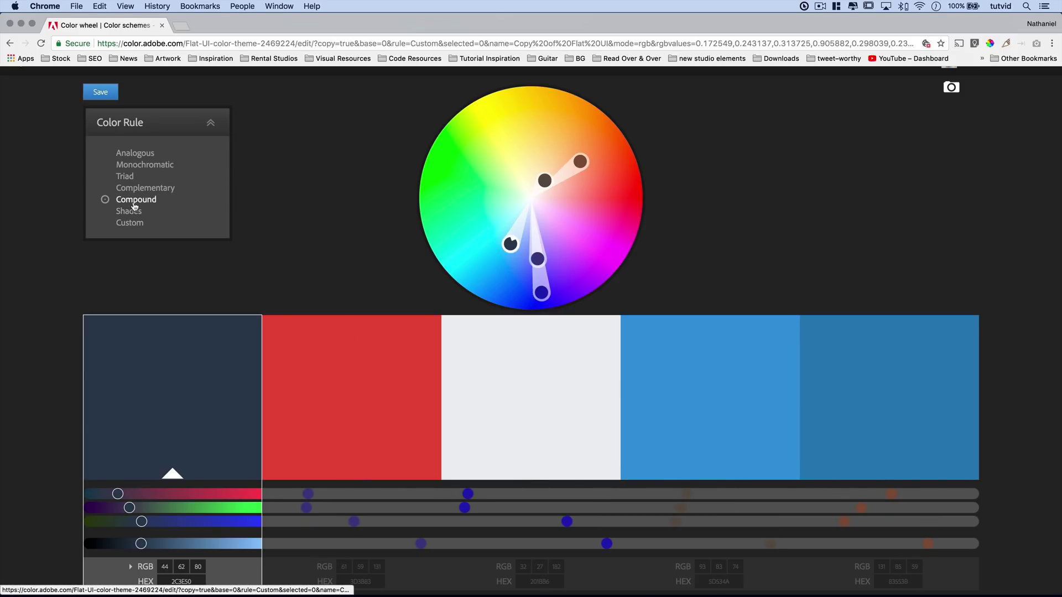
{"action": "left_click", "coordinate": [148, 188]}
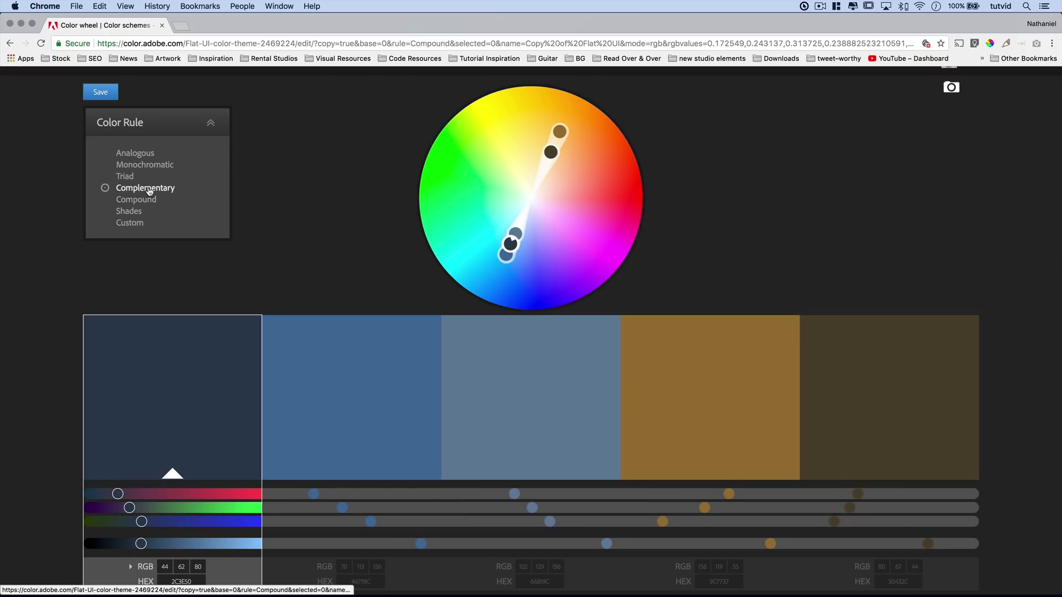
{"action": "left_click", "coordinate": [136, 214]}
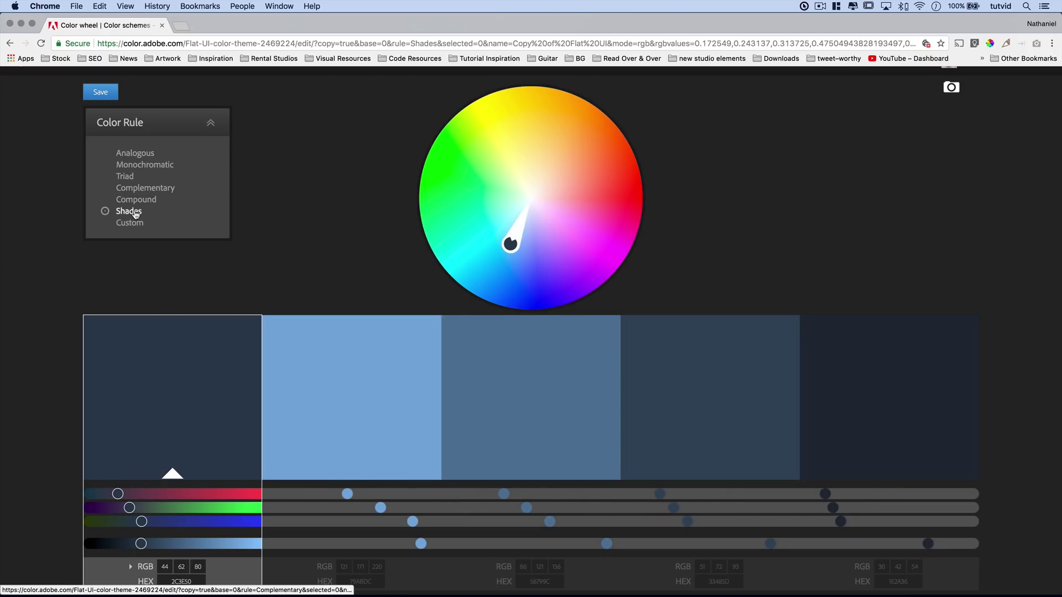
{"action": "left_click", "coordinate": [132, 165]}
{"action": "left_click", "coordinate": [125, 177]}
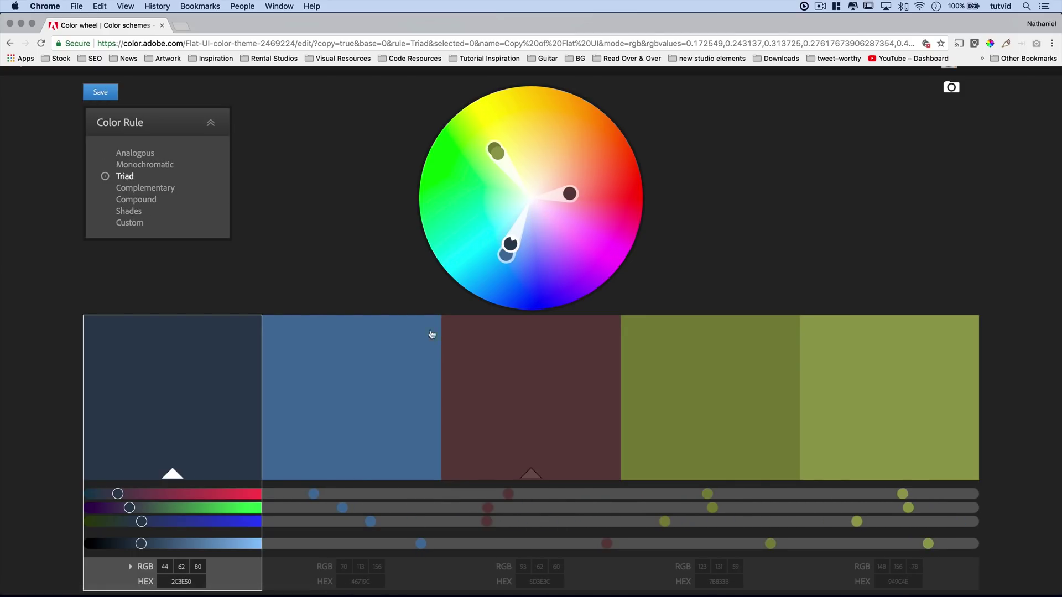
{"action": "scroll", "coordinate": [62, 174], "scroll_direction": "up", "scroll_amount": 1}
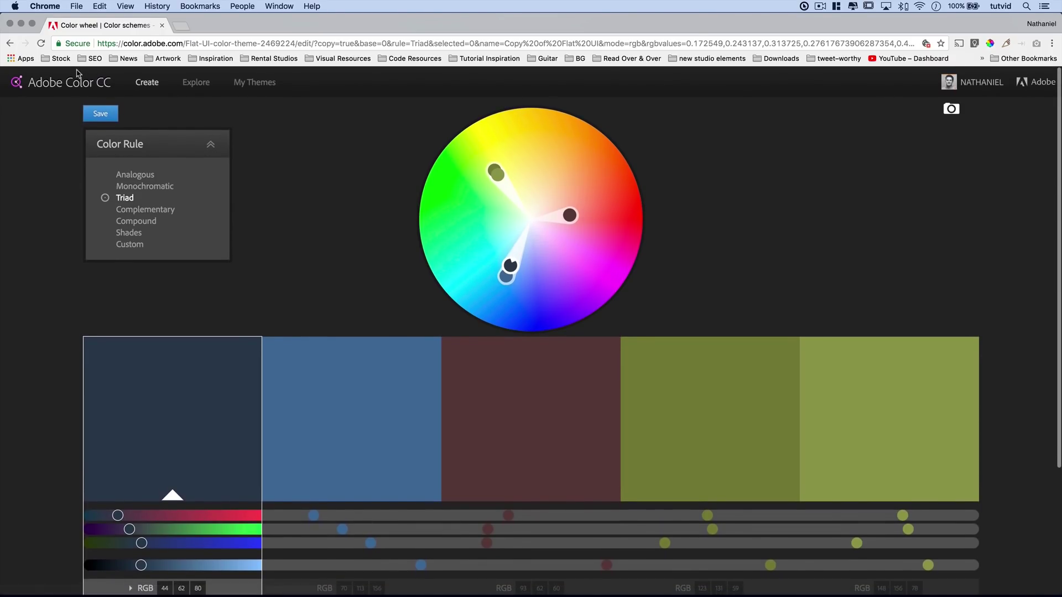
{"action": "left_click", "coordinate": [10, 44]}
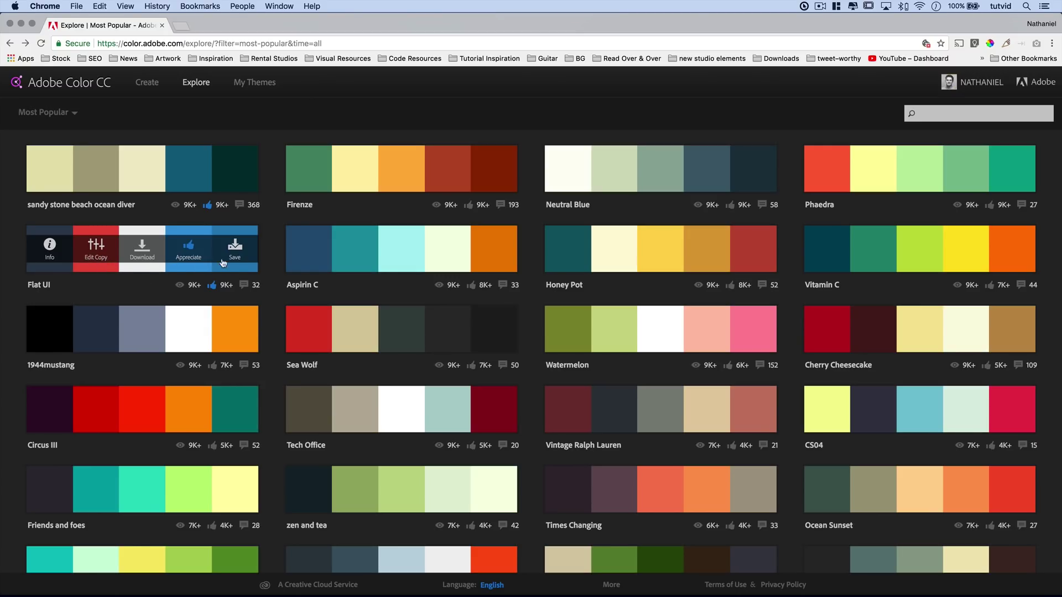
Step: Change the Most Popular filter's time range from All Time to This Month
{"action": "mouse_move", "coordinate": [667, 335]}
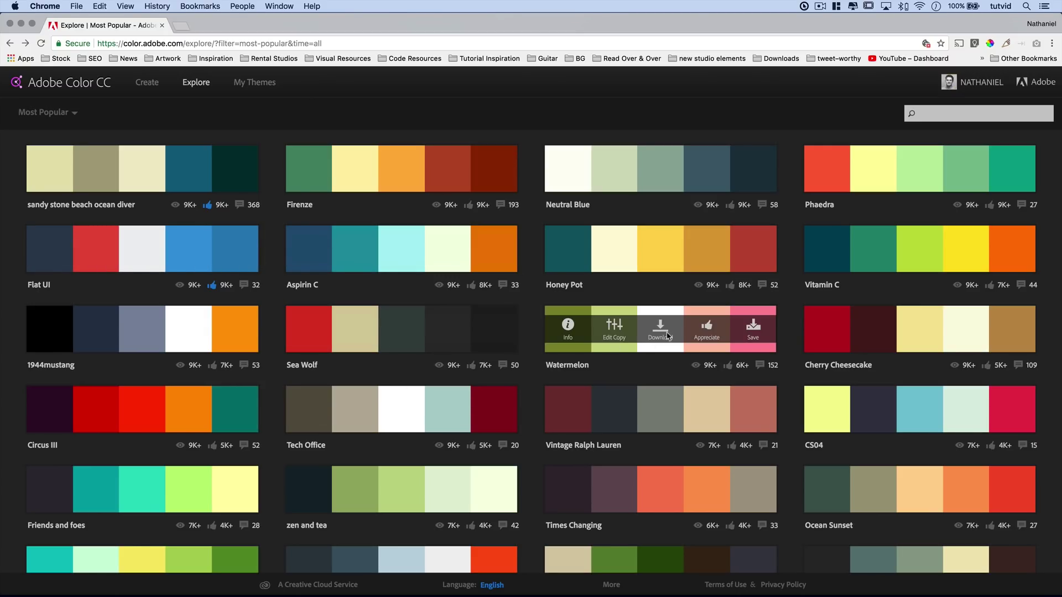
{"action": "left_click", "coordinate": [68, 113]}
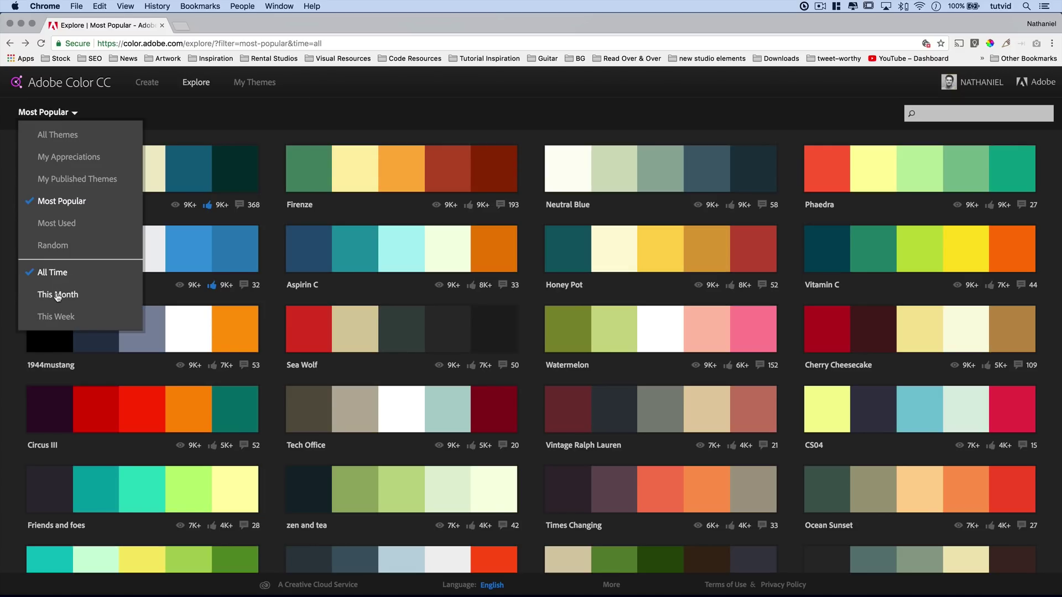
{"action": "left_click", "coordinate": [57, 295]}
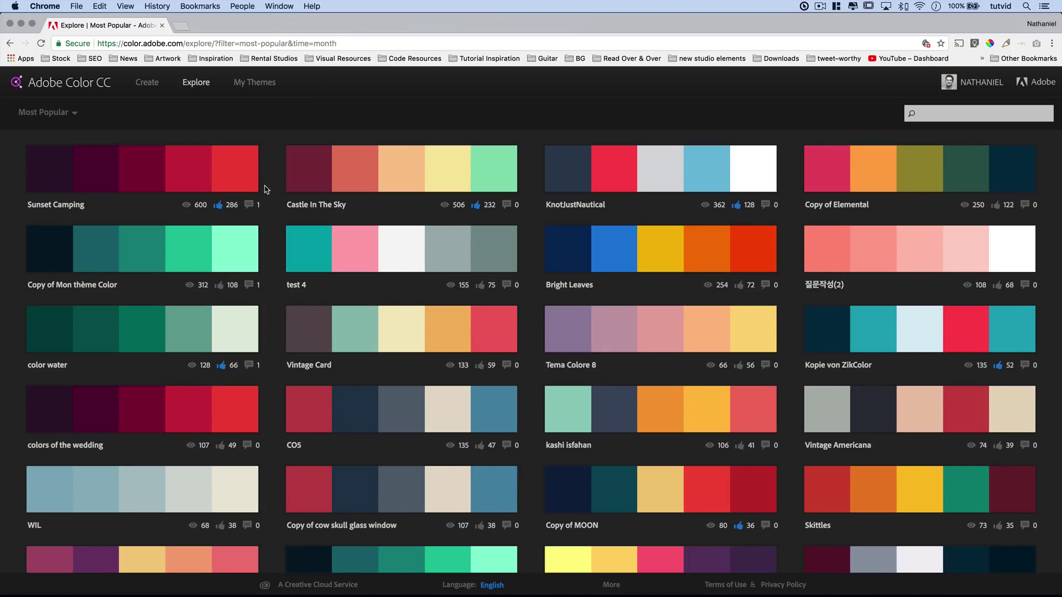
{"action": "mouse_move", "coordinate": [236, 168]}
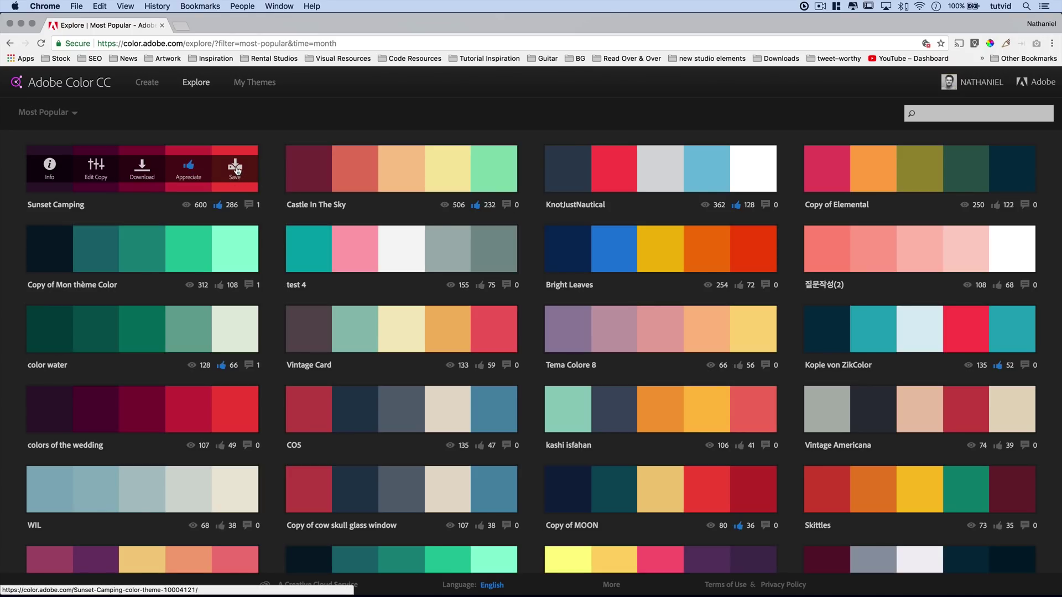
Step: Save Sunset Camping from its gallery tile, keeping Color Schemes as the destination library
{"action": "left_click", "coordinate": [236, 170]}
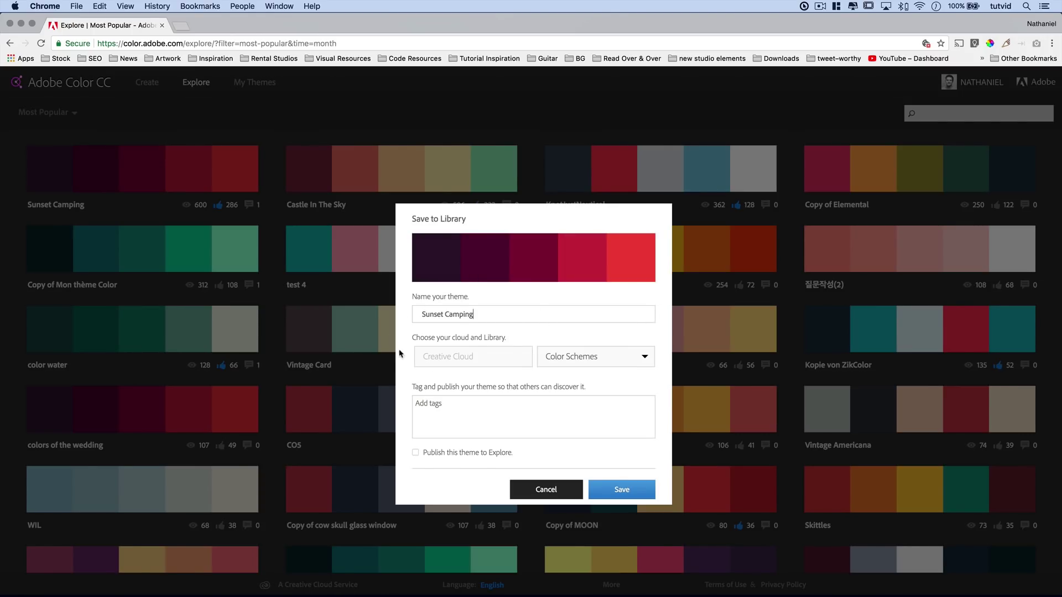
{"action": "left_click", "coordinate": [594, 359]}
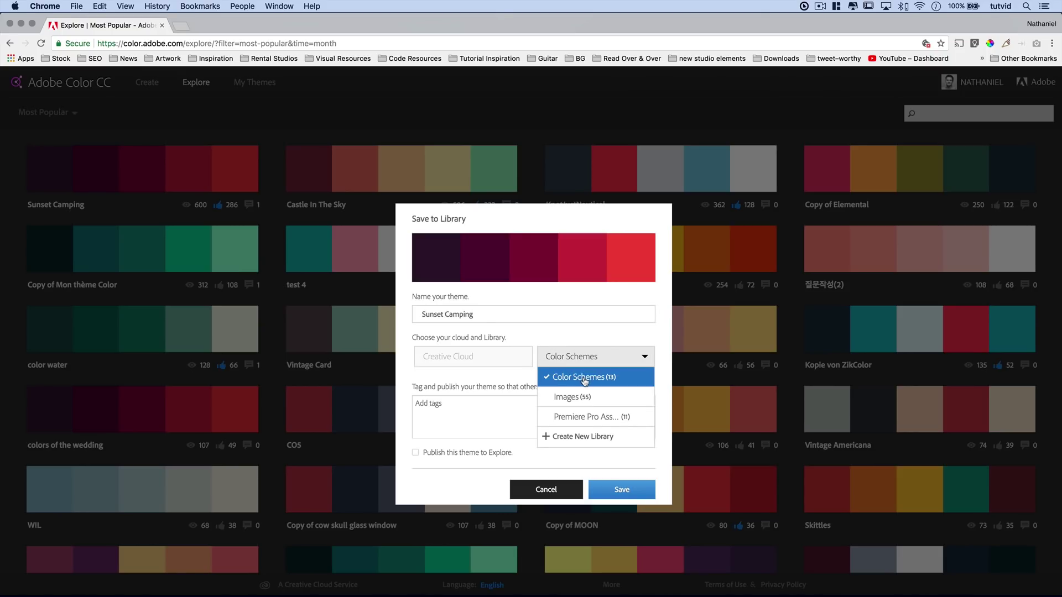
{"action": "left_click", "coordinate": [592, 382]}
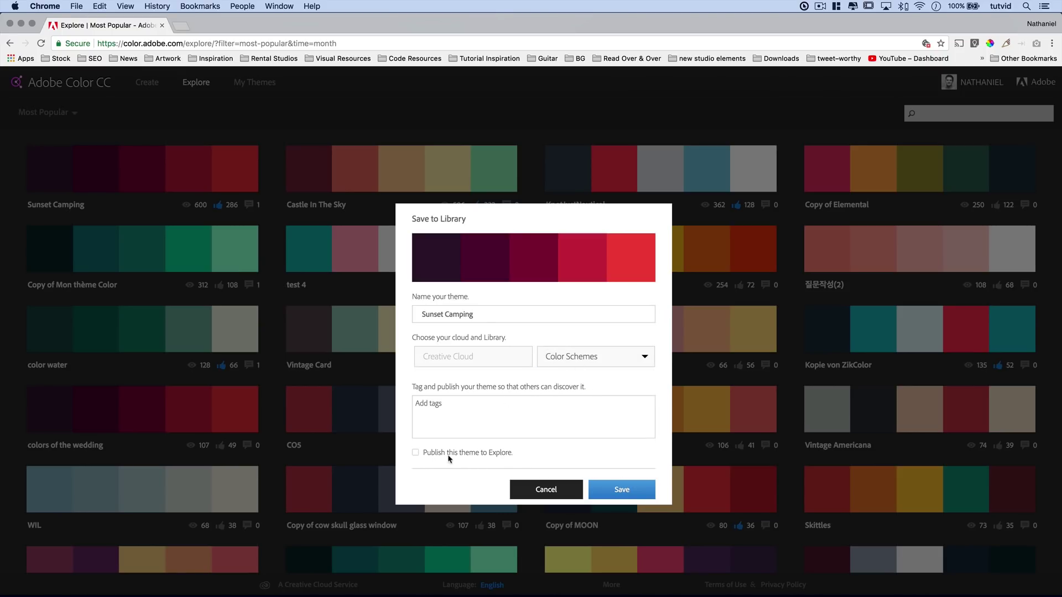
{"action": "left_click", "coordinate": [622, 492]}
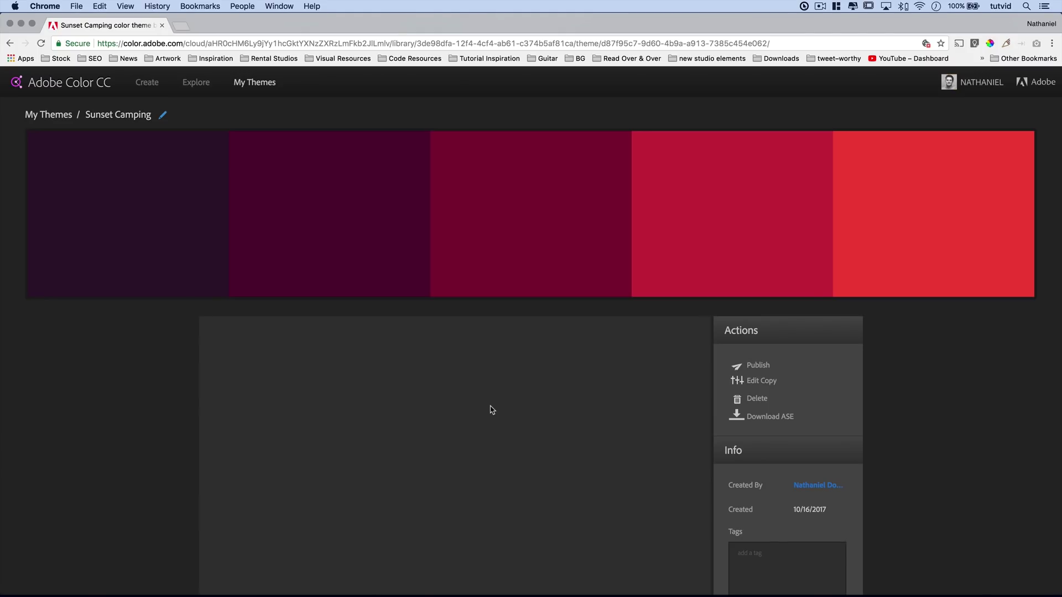
Step: Return to Explore, view Sunset Camping's info page, then switch to Photoshop
{"action": "left_click", "coordinate": [8, 44]}
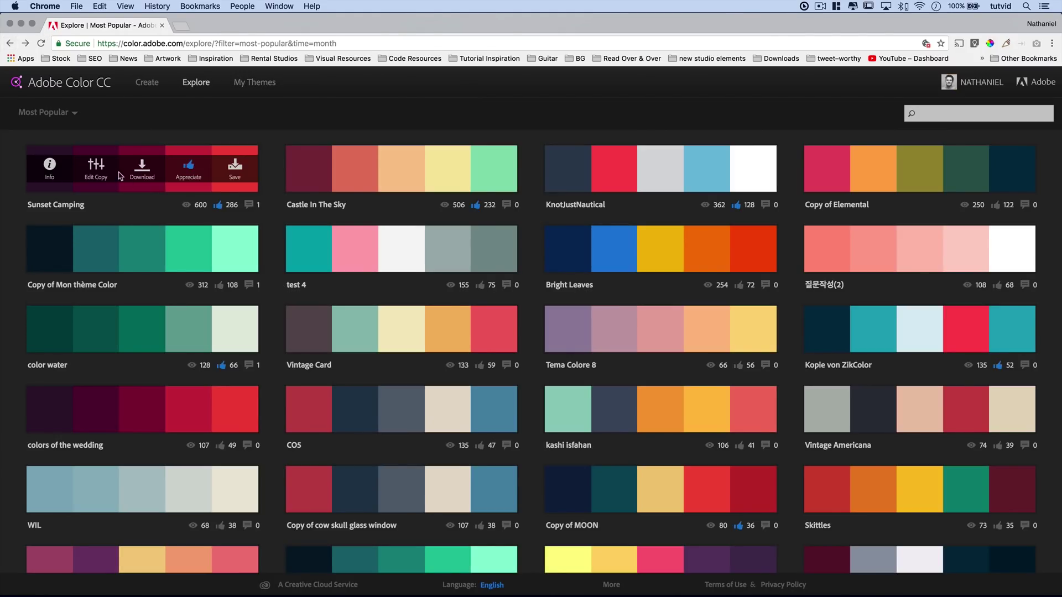
{"action": "left_click", "coordinate": [49, 166]}
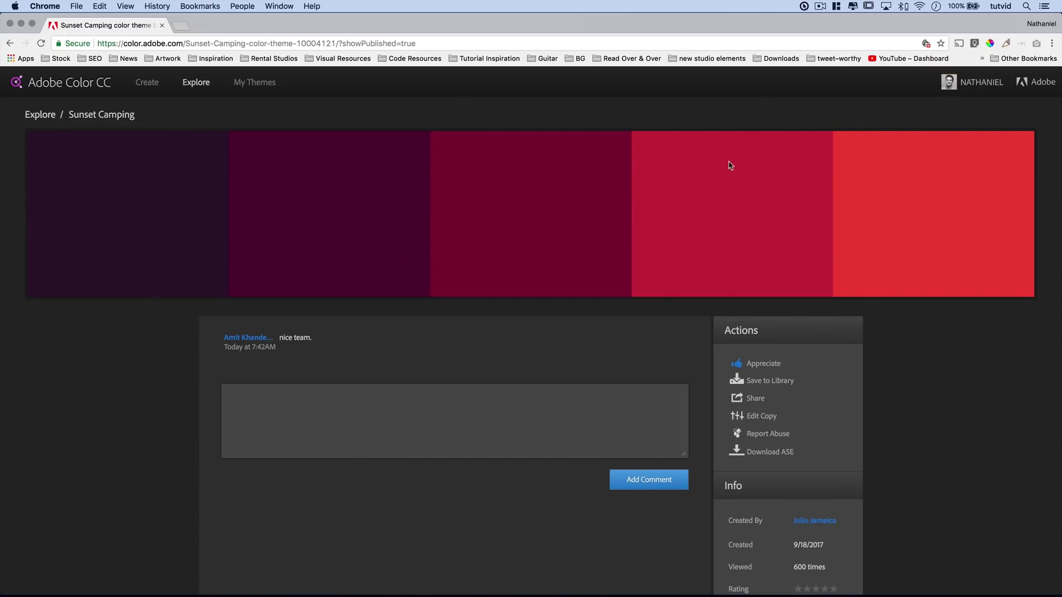
{"action": "key", "text": "super+Tab"}
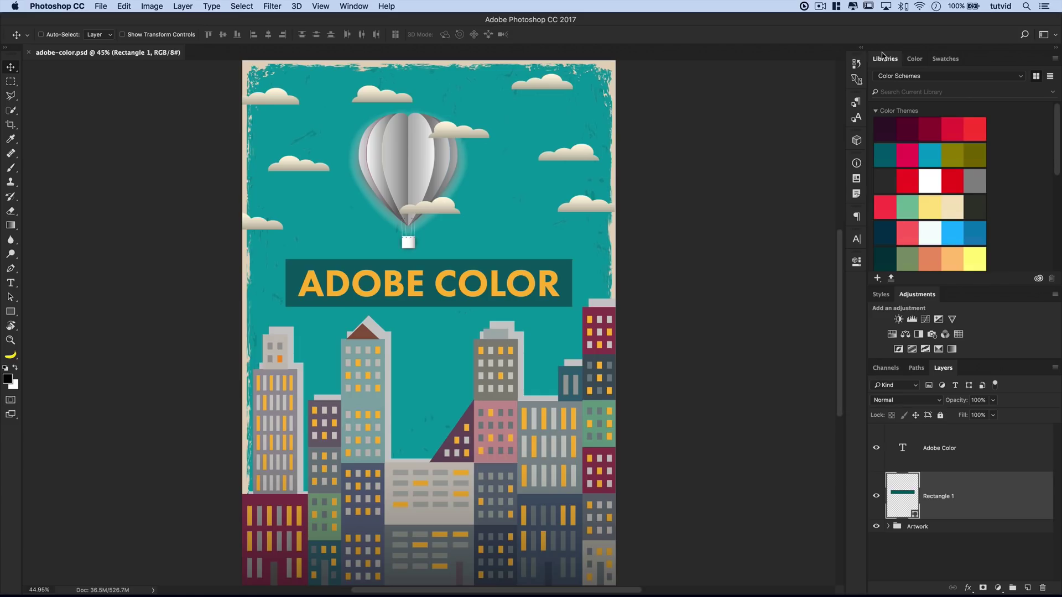
Step: In Photoshop's Libraries panel, keep Color Schemes selected and check Sunset Camping under Color Themes
{"action": "left_click", "coordinate": [895, 76]}
{"action": "left_click", "coordinate": [903, 86]}
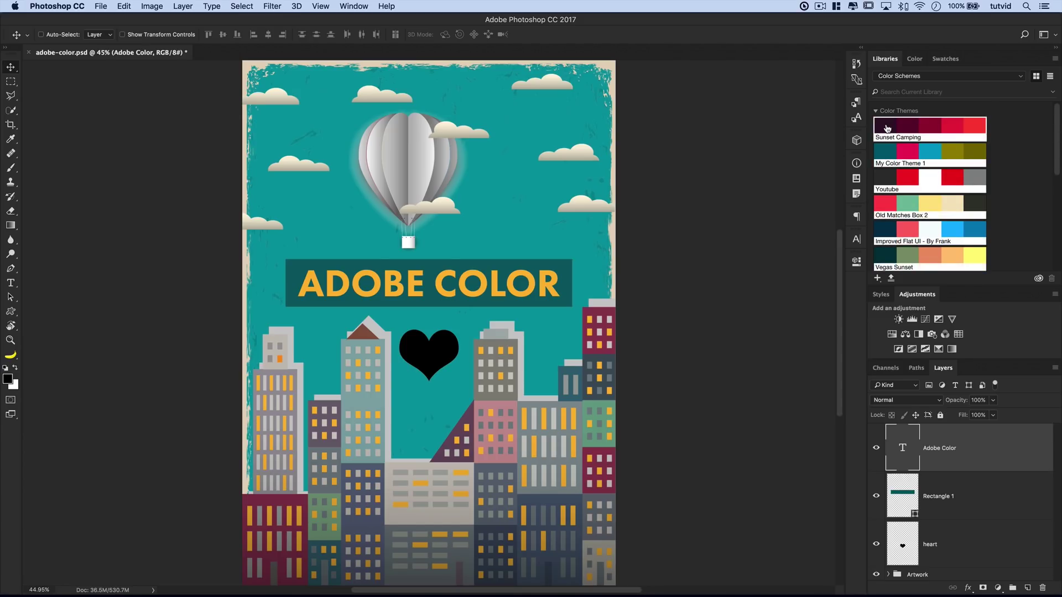
{"action": "mouse_move", "coordinate": [887, 128]}
{"action": "mouse_move", "coordinate": [883, 154]}
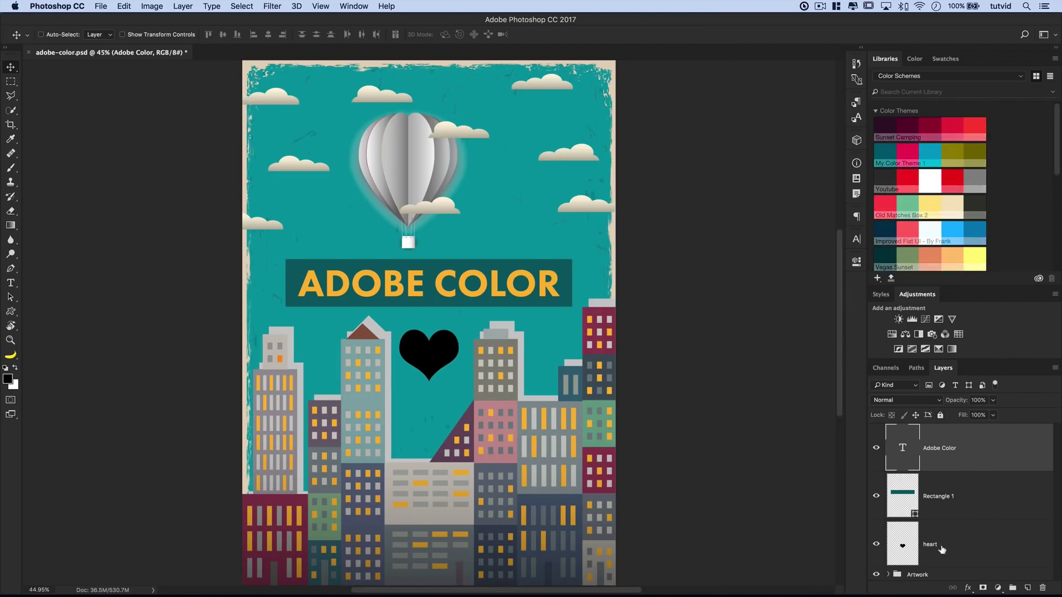
Step: Give the heart layer a Color Overlay of Sunset Camping's dark red #820333
{"action": "left_click", "coordinate": [934, 546]}
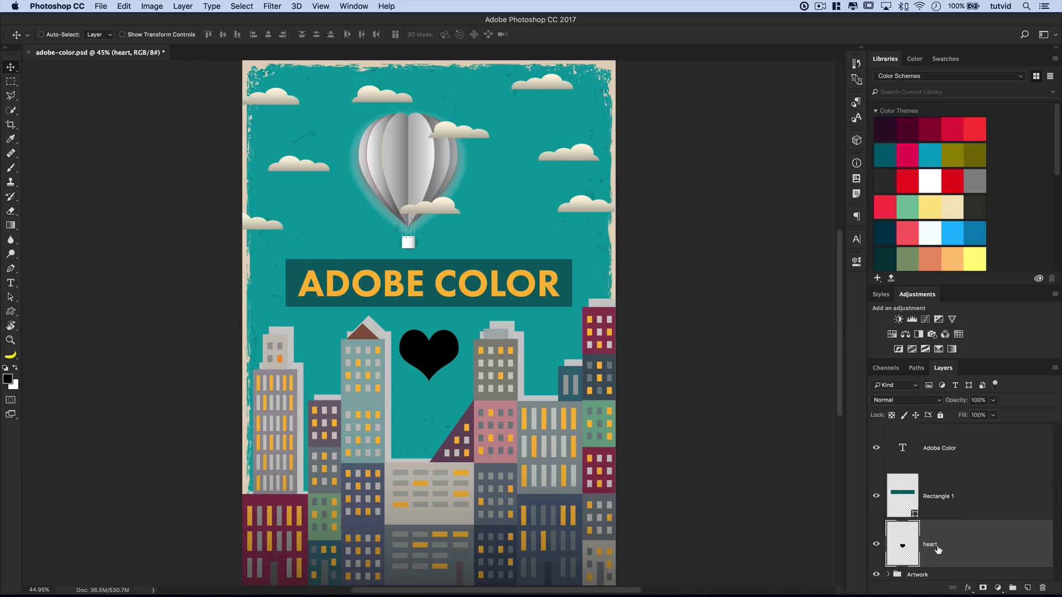
{"action": "right_click", "coordinate": [929, 129]}
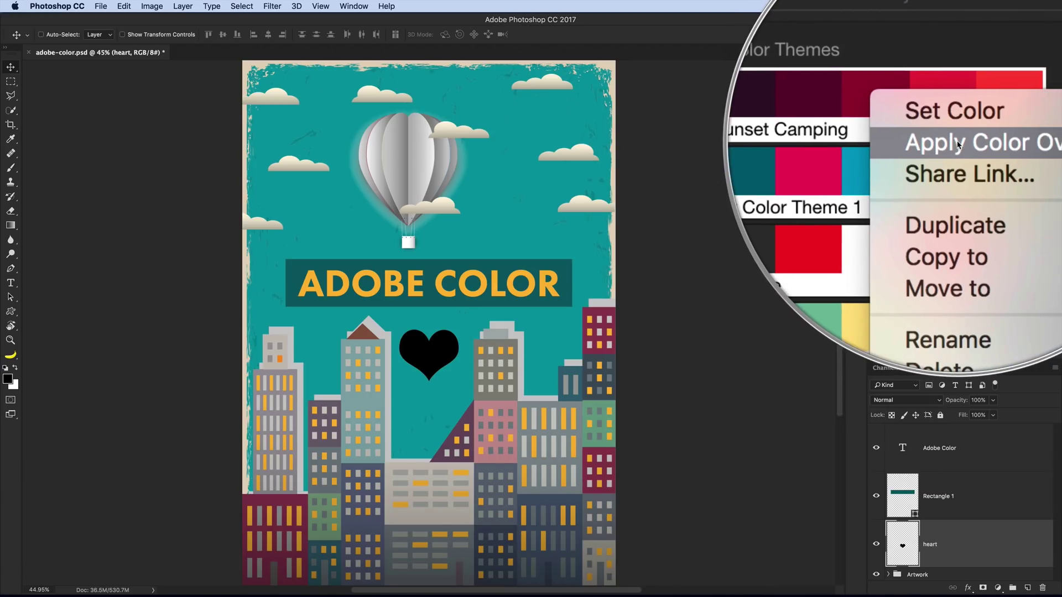
{"action": "left_click", "coordinate": [959, 144]}
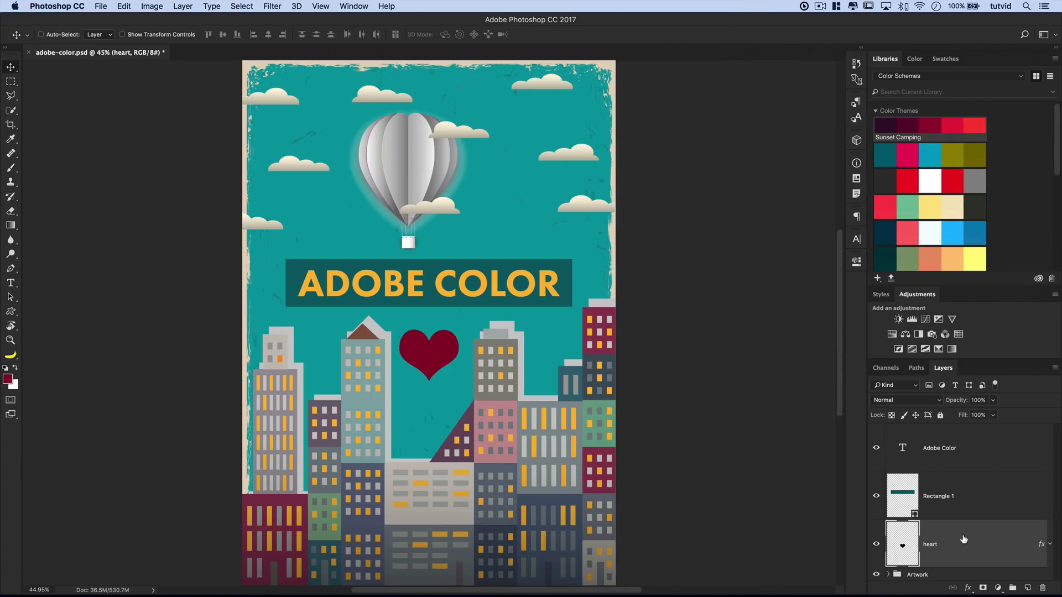
{"action": "left_click", "coordinate": [1049, 545]}
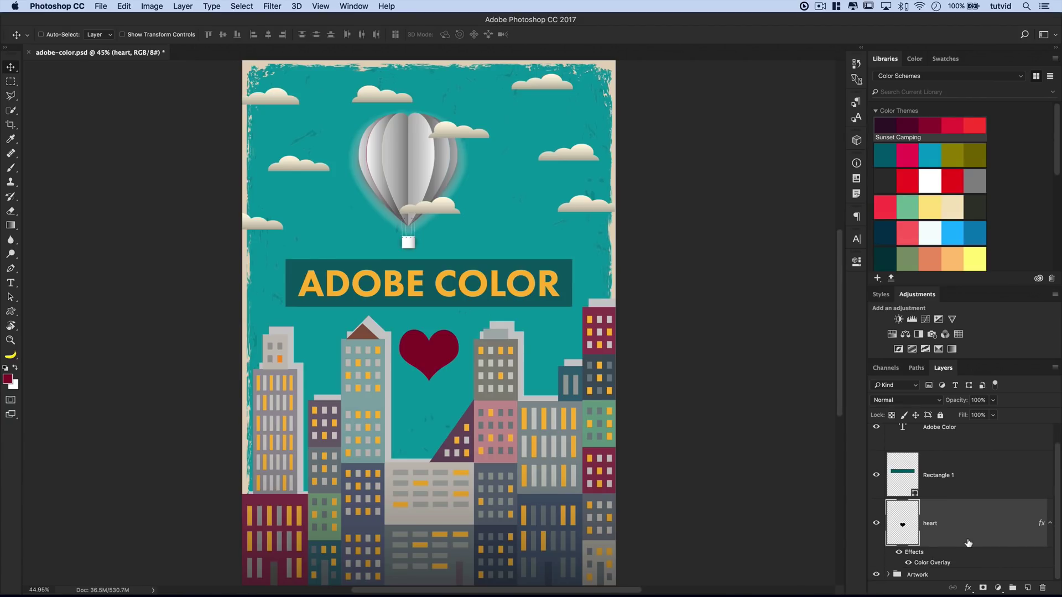
{"action": "left_click", "coordinate": [1051, 524]}
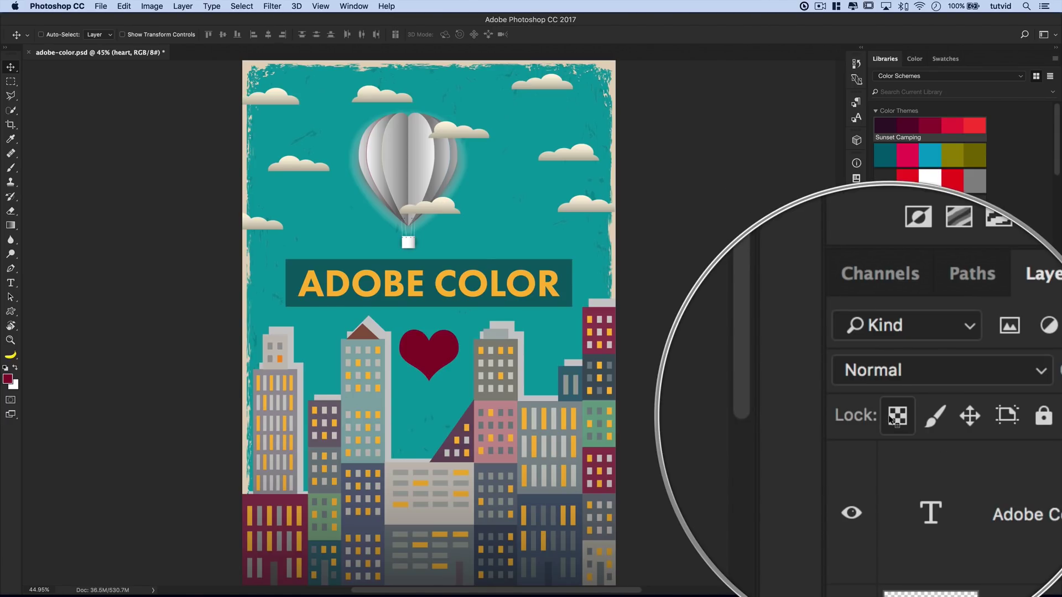
{"action": "right_click", "coordinate": [931, 127]}
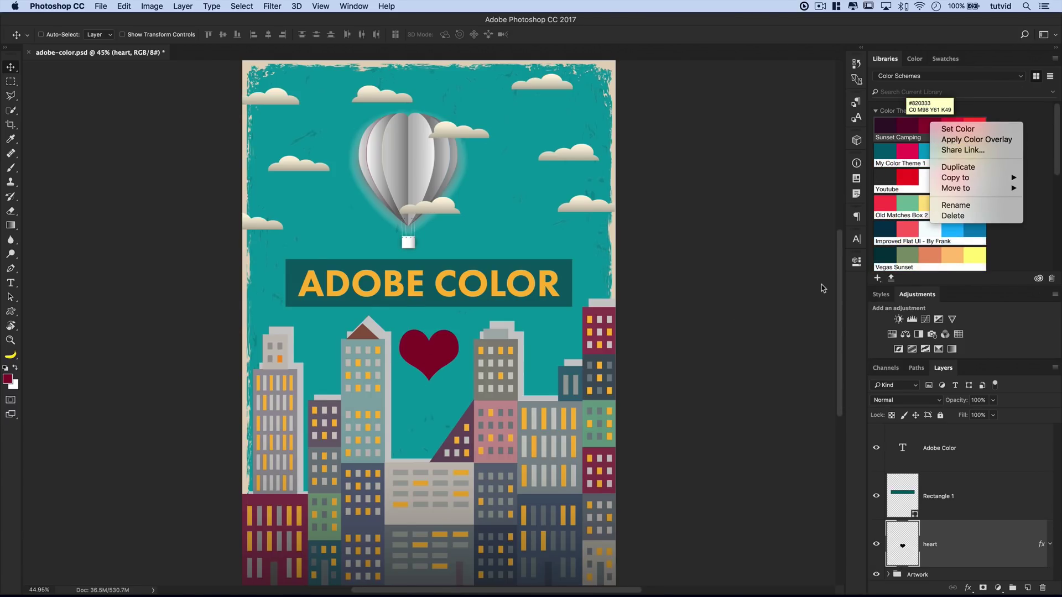
{"action": "left_click", "coordinate": [796, 220]}
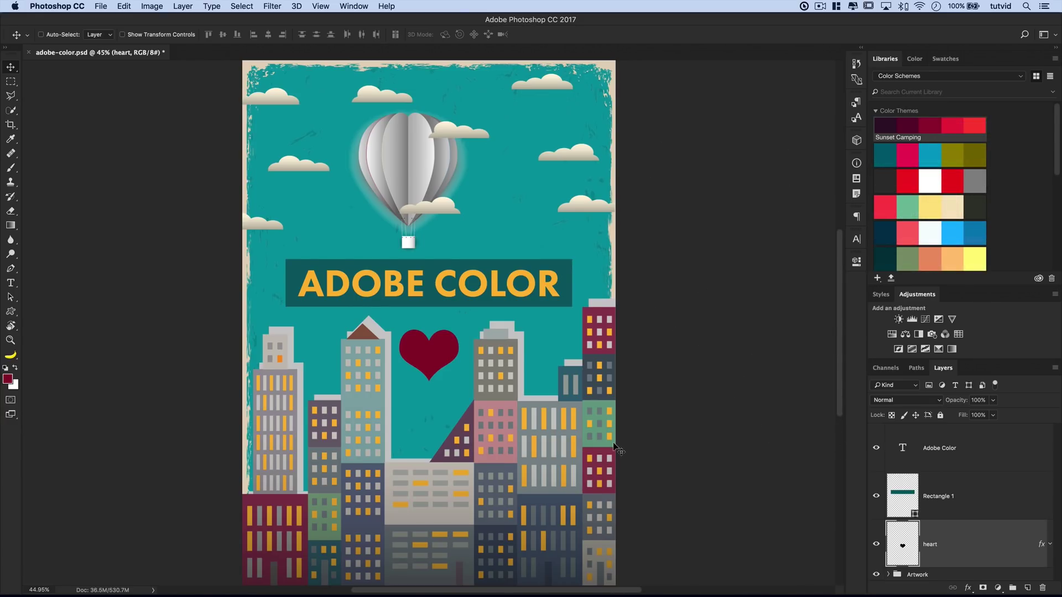
Step: Fill the Rectangle 1 banner with Sunset Camping maroon and colour the ADOBE COLOR text red
{"action": "left_click", "coordinate": [956, 496]}
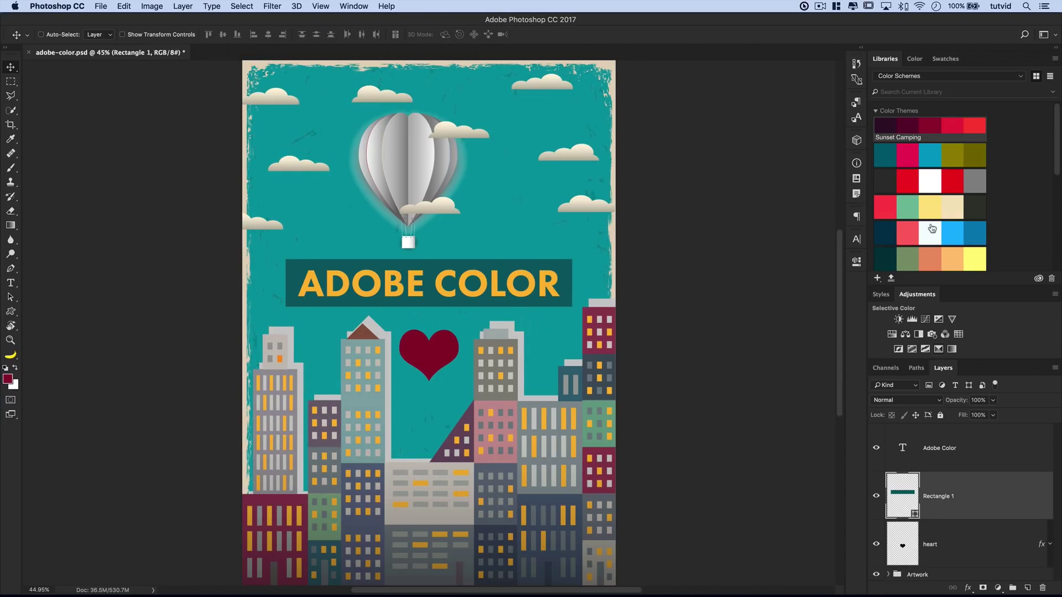
{"action": "left_click", "coordinate": [885, 128]}
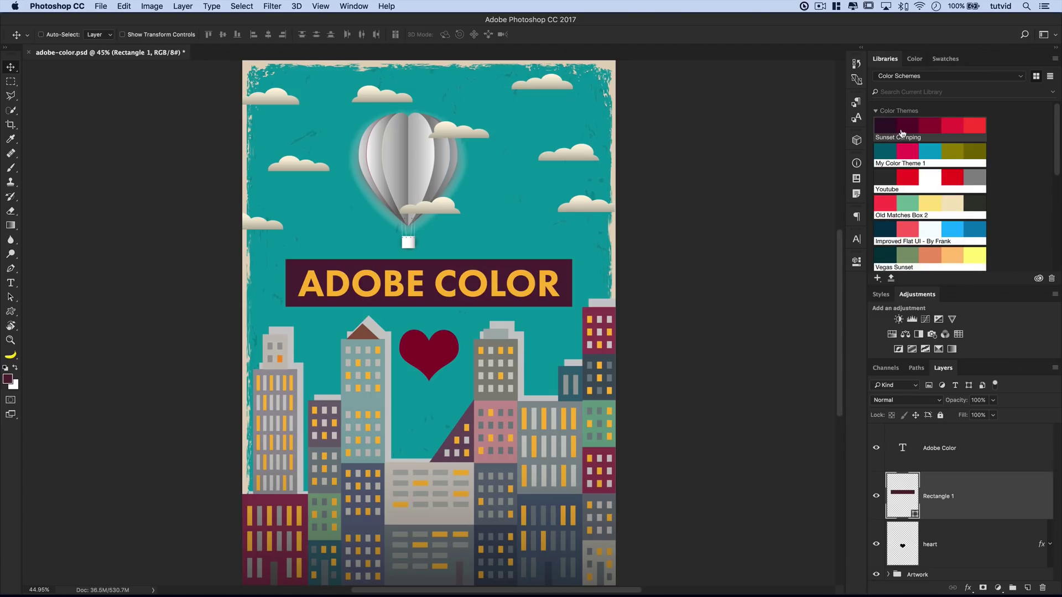
{"action": "left_click", "coordinate": [907, 128]}
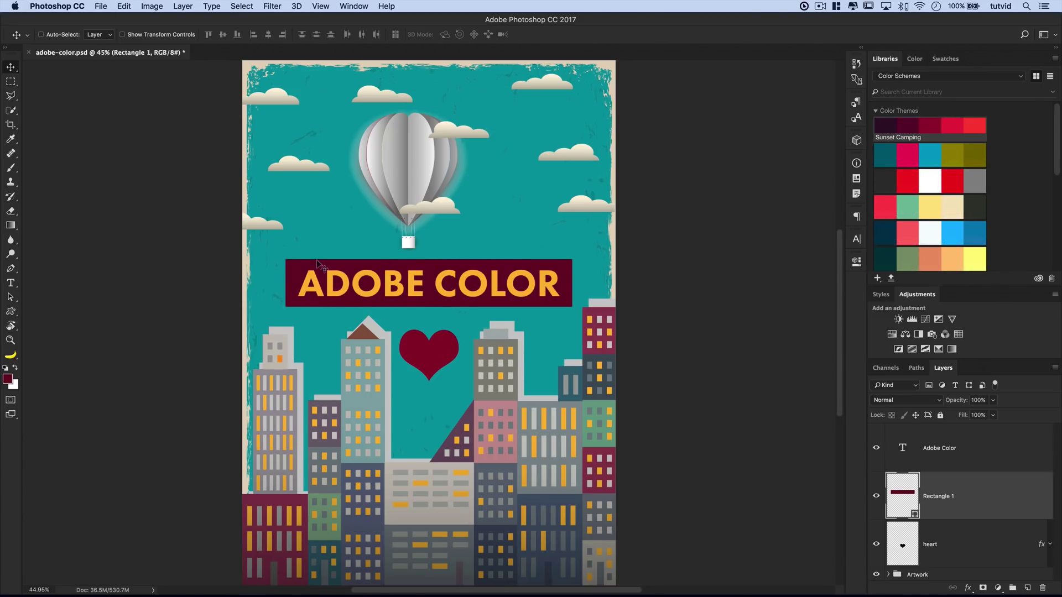
{"action": "left_click", "coordinate": [940, 457]}
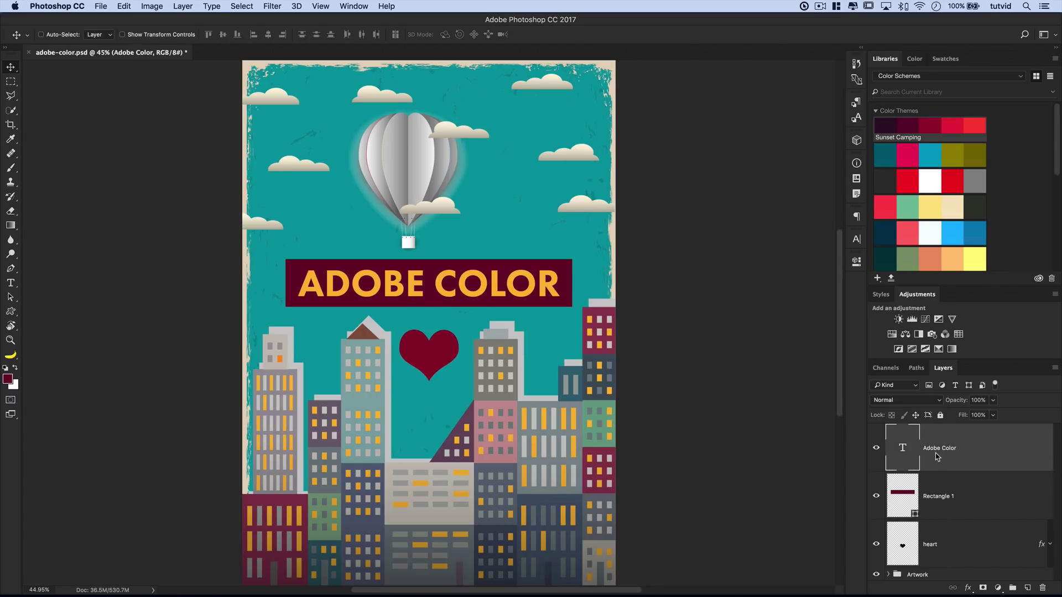
{"action": "left_click", "coordinate": [976, 128]}
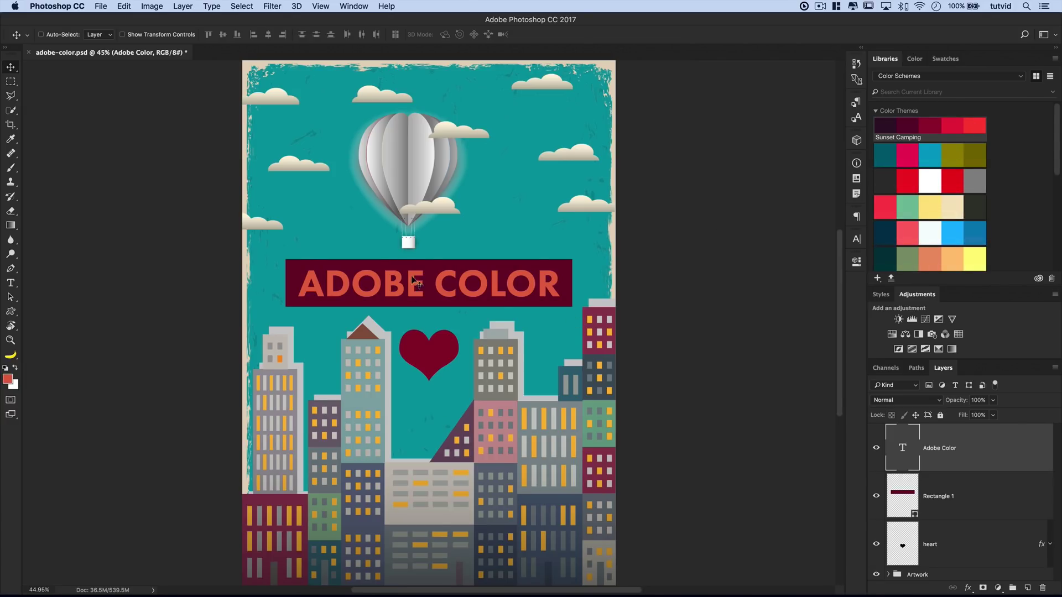
Step: Change the heart's Color Overlay to the Sunset Camping red-orange
{"action": "left_click", "coordinate": [964, 548]}
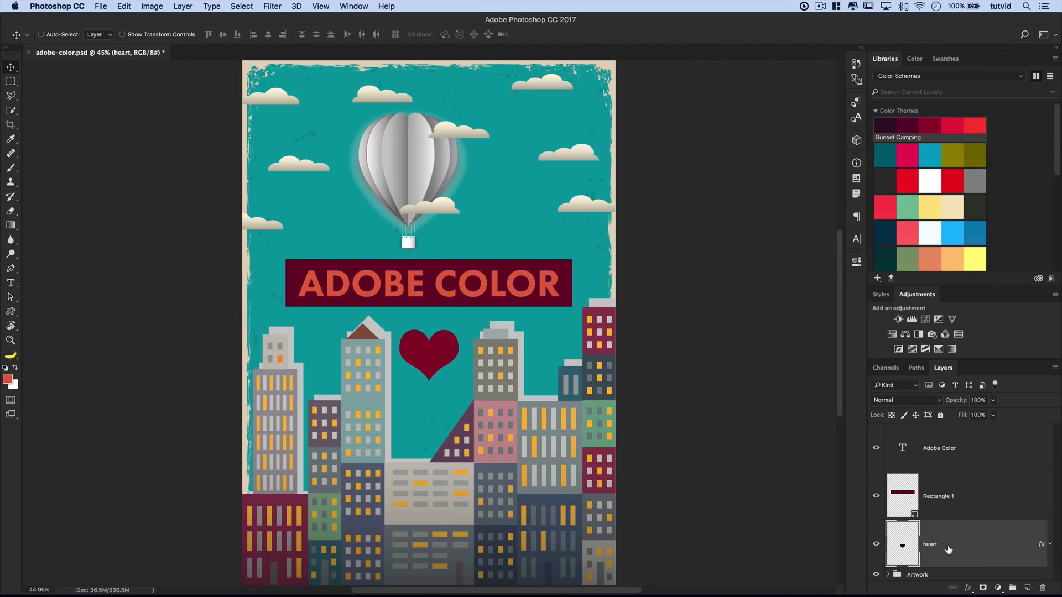
{"action": "right_click", "coordinate": [966, 126]}
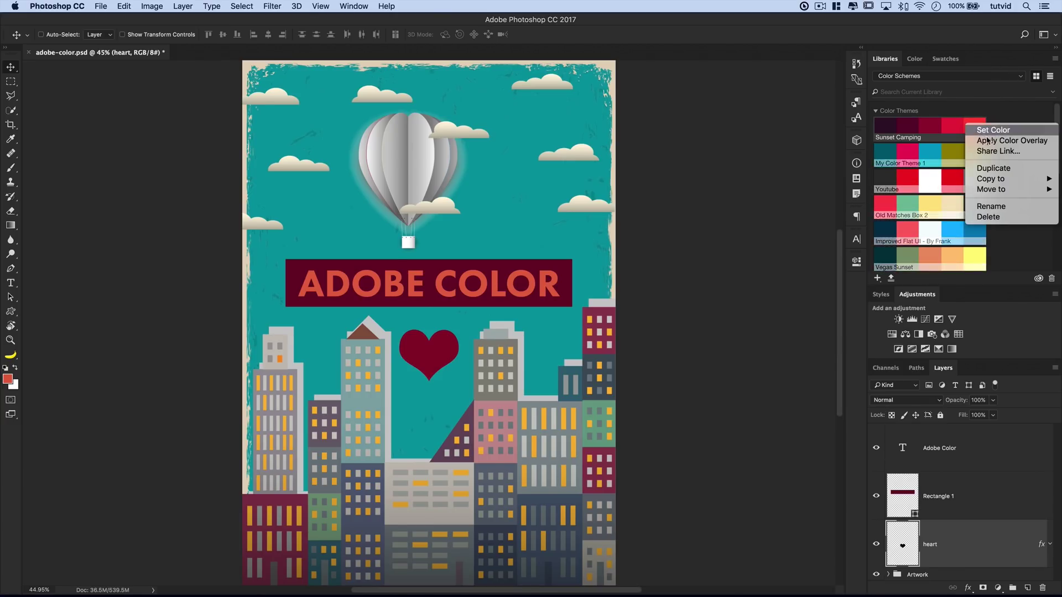
{"action": "left_click", "coordinate": [988, 141]}
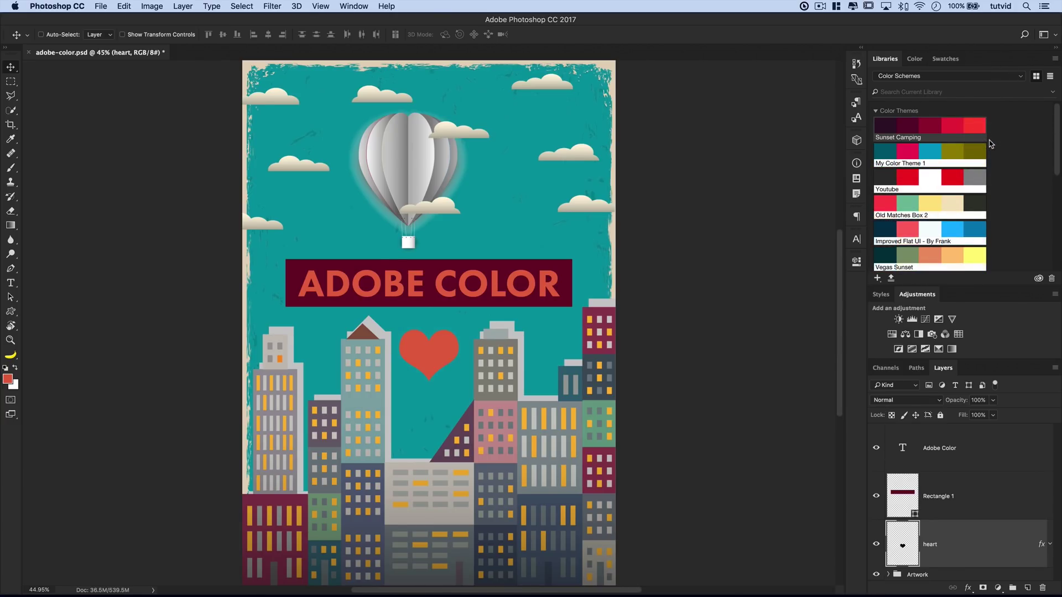
Step: Select the Adobe Color text layer to compare it against the Sunset Camping swatches
{"action": "left_click", "coordinate": [428, 283], "text": "super"}
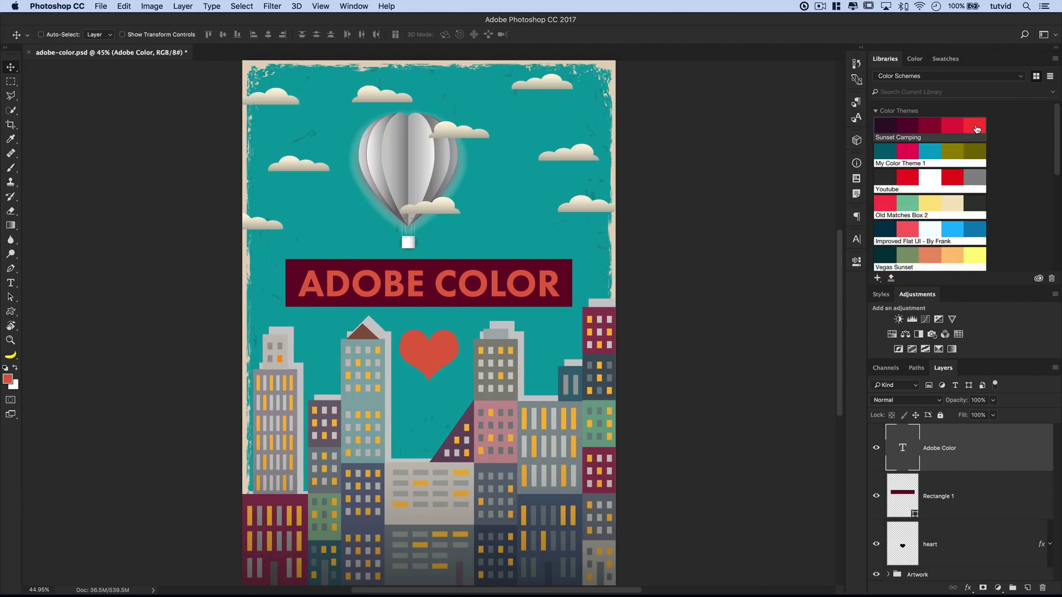
{"action": "mouse_move", "coordinate": [976, 129]}
{"action": "mouse_move", "coordinate": [886, 127]}
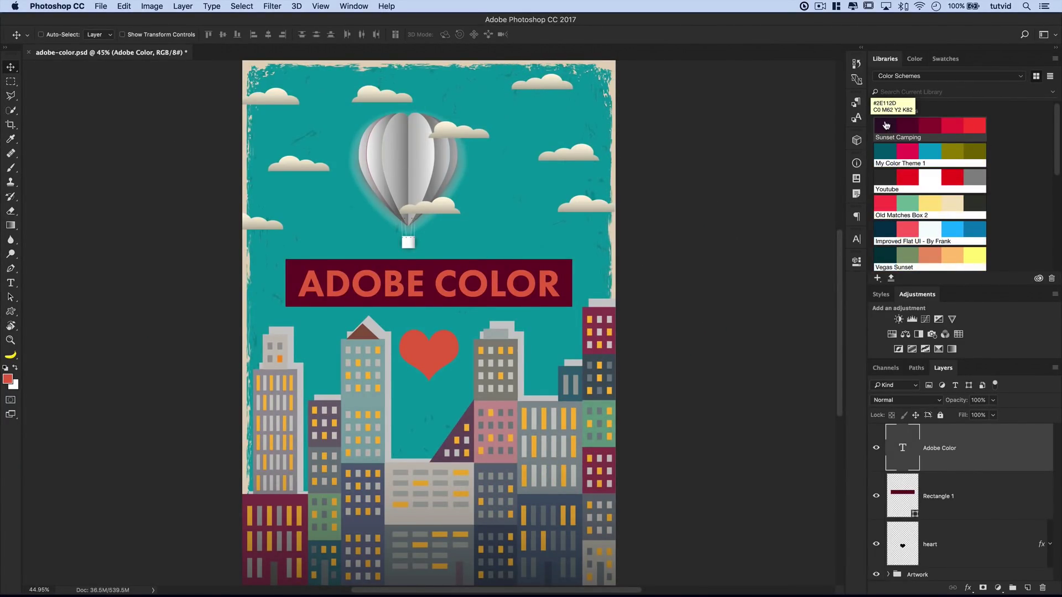
{"action": "mouse_move", "coordinate": [885, 157]}
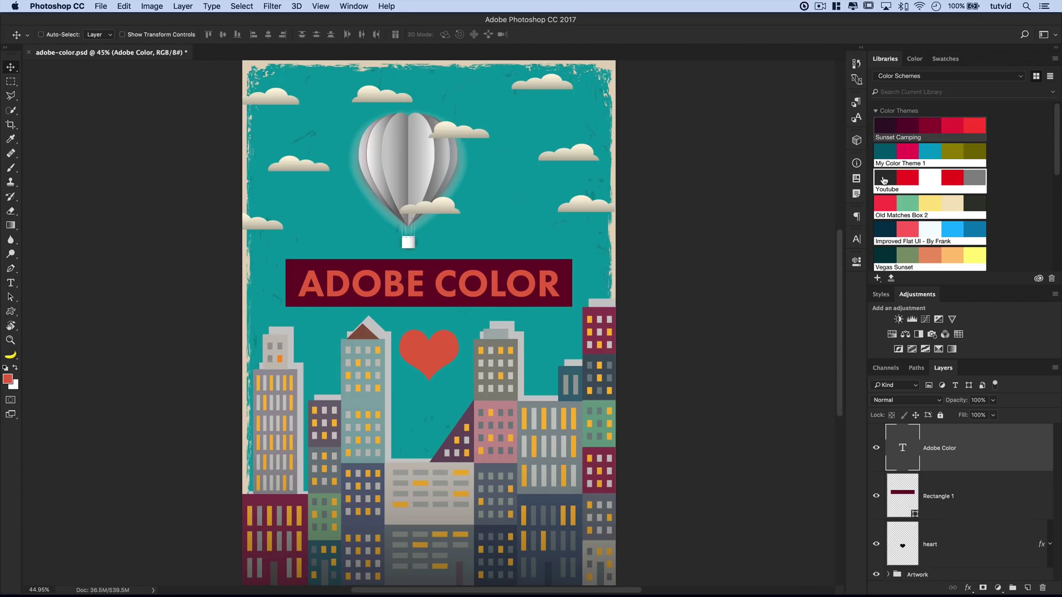
{"action": "mouse_move", "coordinate": [883, 180]}
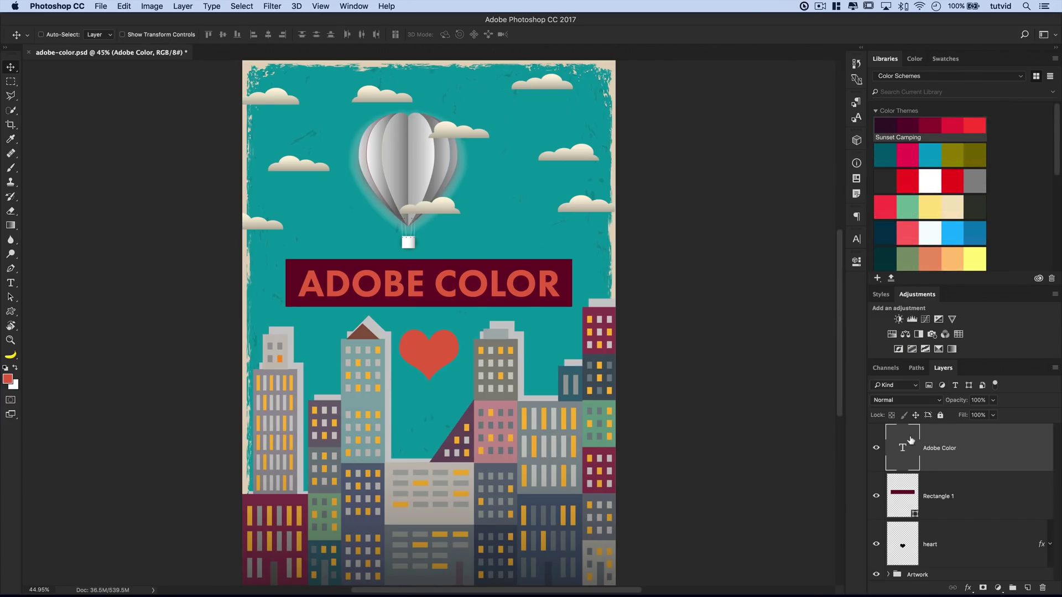
{"action": "left_click", "coordinate": [858, 239]}
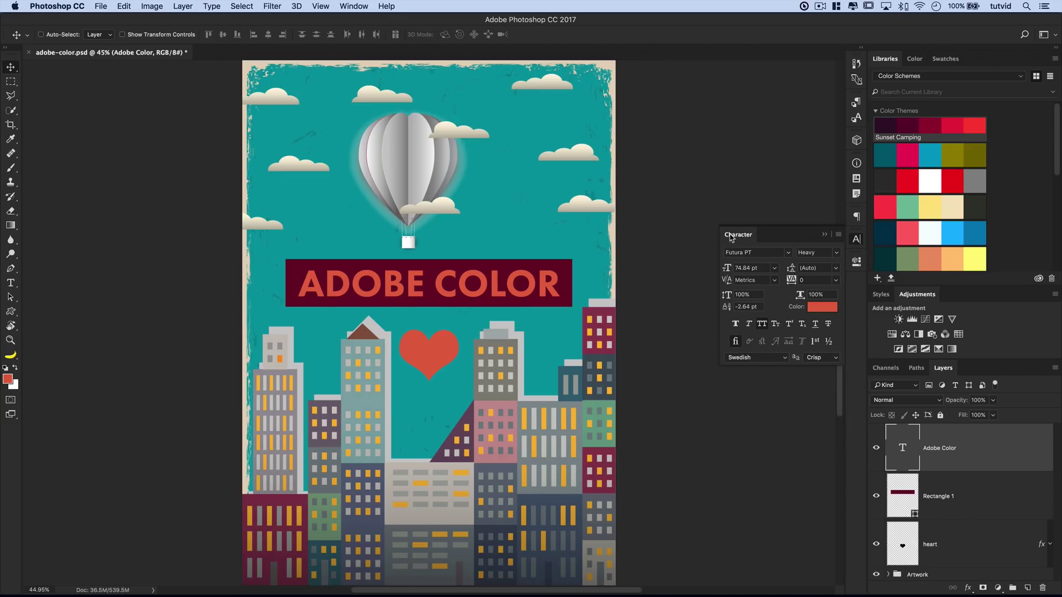
{"action": "left_click", "coordinate": [817, 308]}
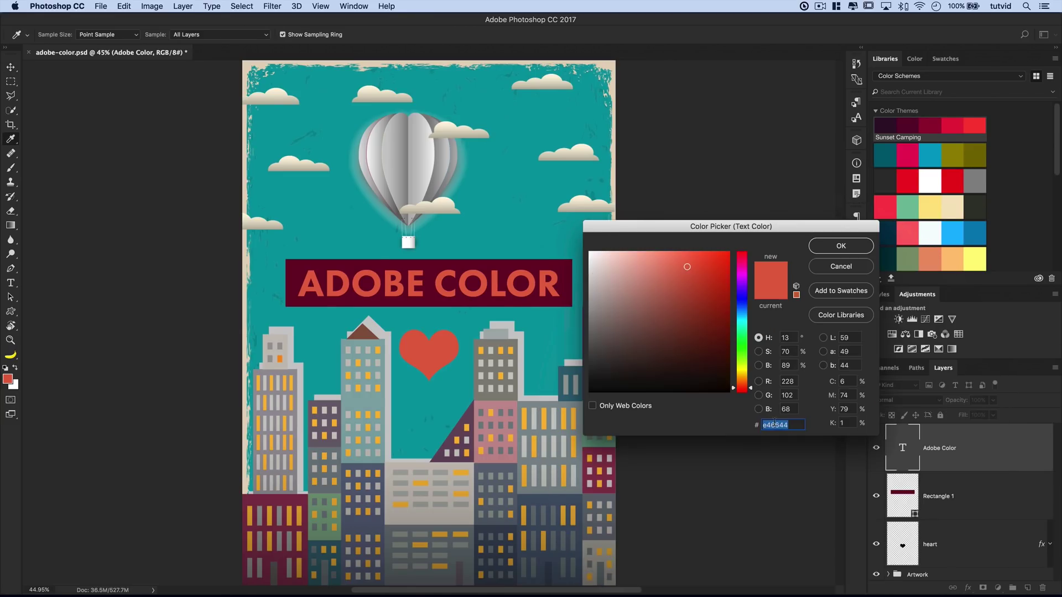
{"action": "left_click", "coordinate": [845, 248]}
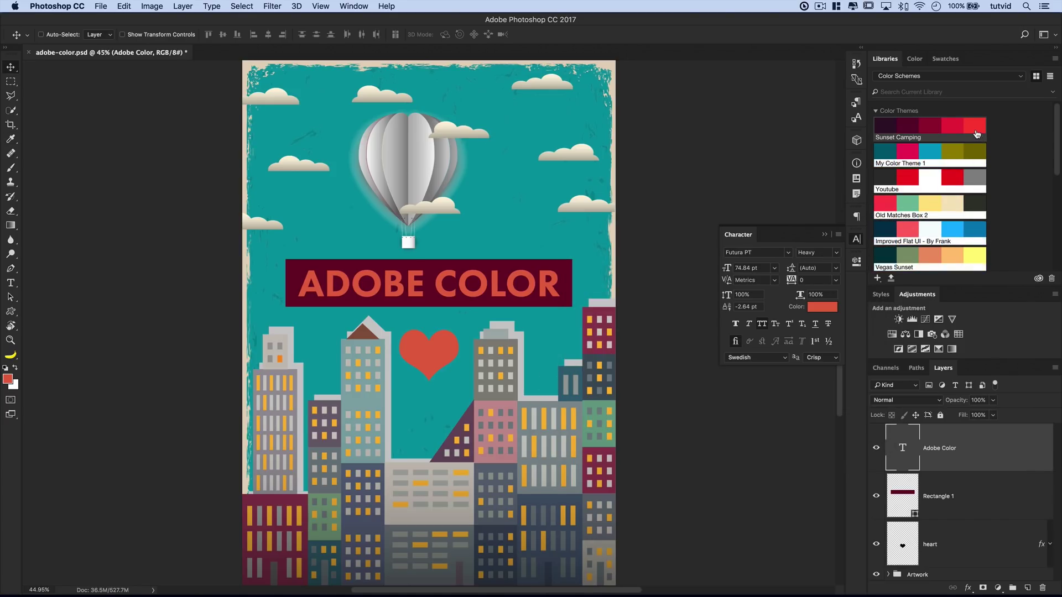
{"action": "left_click", "coordinate": [930, 126]}
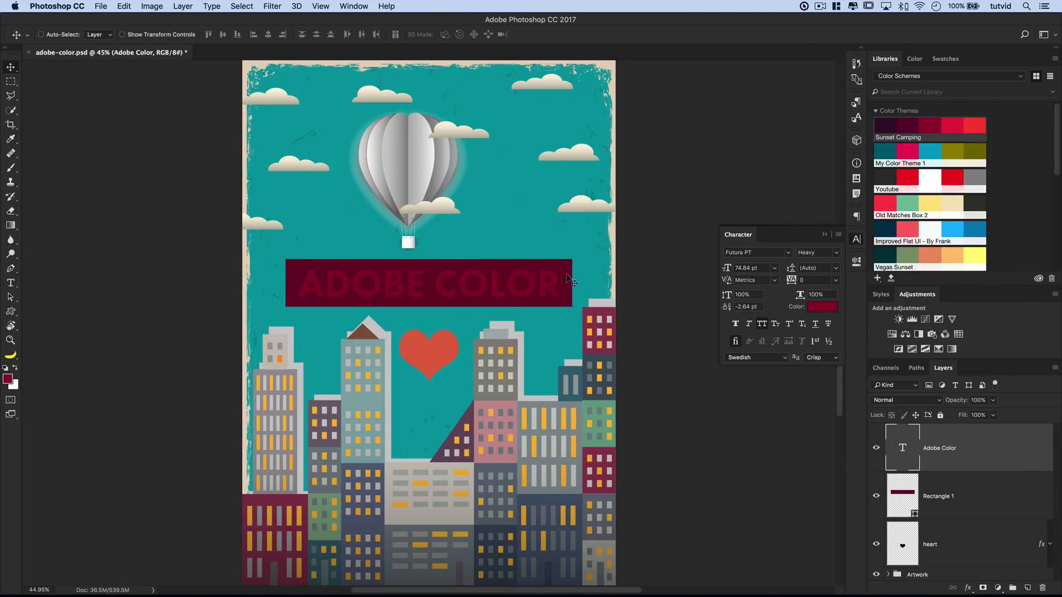
{"action": "key", "text": "super+z"}
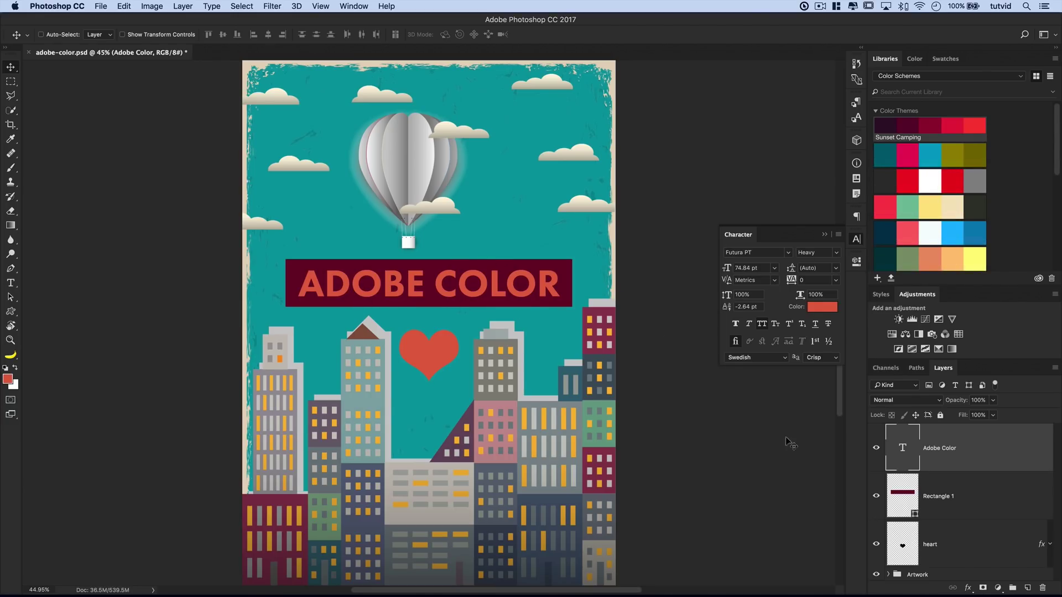
{"action": "left_click", "coordinate": [856, 239]}
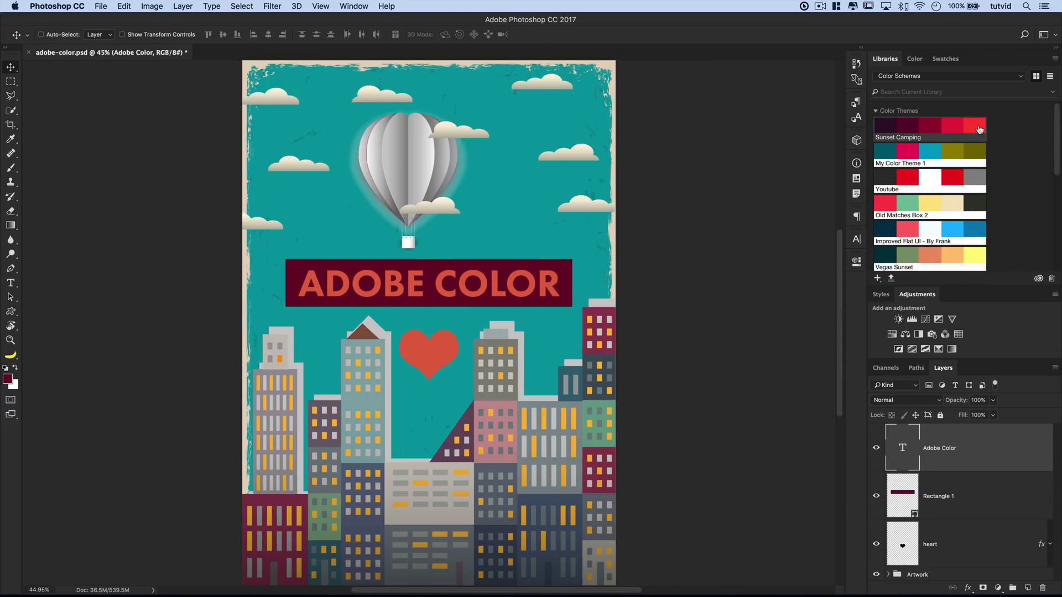
{"action": "mouse_move", "coordinate": [979, 129]}
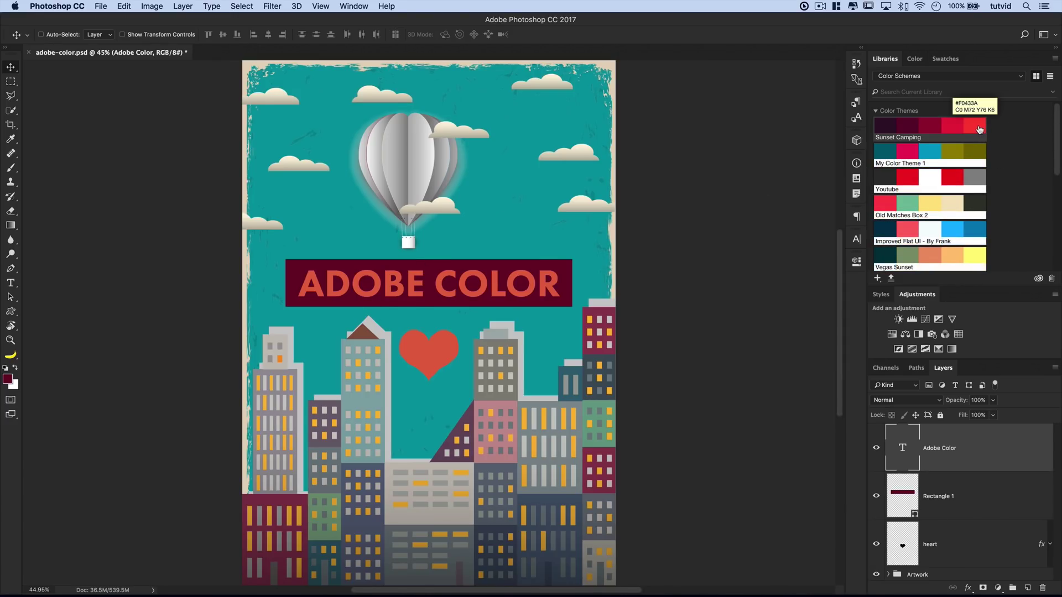
Step: Bring up the Adobe Color Themes extension panel
{"action": "left_click", "coordinate": [357, 7]}
{"action": "mouse_move", "coordinate": [368, 62]}
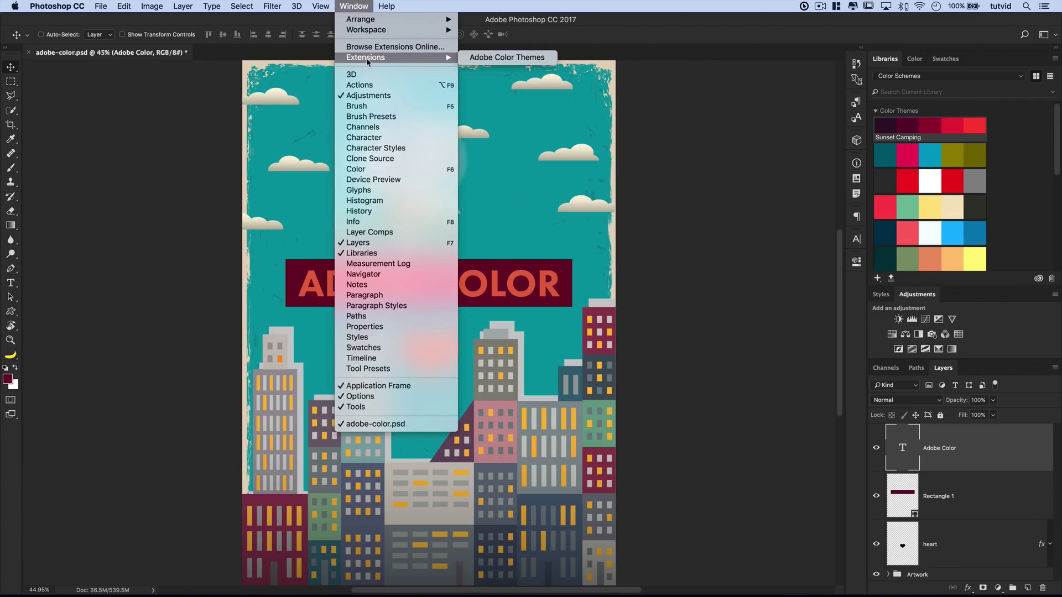
{"action": "left_click", "coordinate": [505, 59]}
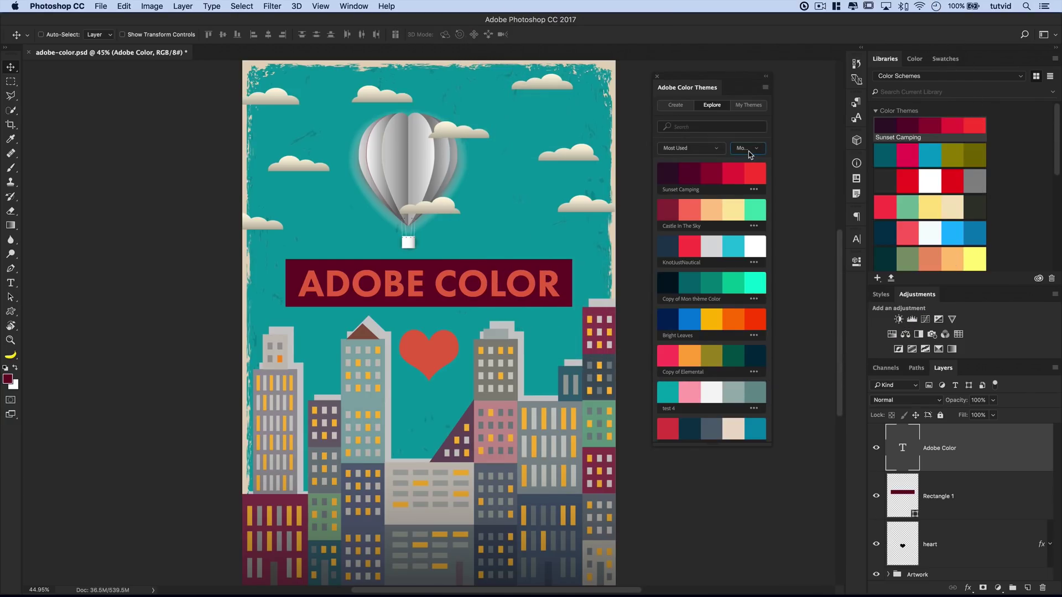
Step: Filter Explore themes to the past Month and make Sunset Camping's red the foreground colour
{"action": "left_click", "coordinate": [750, 151]}
{"action": "left_click", "coordinate": [744, 179]}
{"action": "left_click", "coordinate": [760, 173]}
Step: Add the five Sunset Camping colours to Swatches and check them in the Swatches panel
{"action": "left_click", "coordinate": [753, 190]}
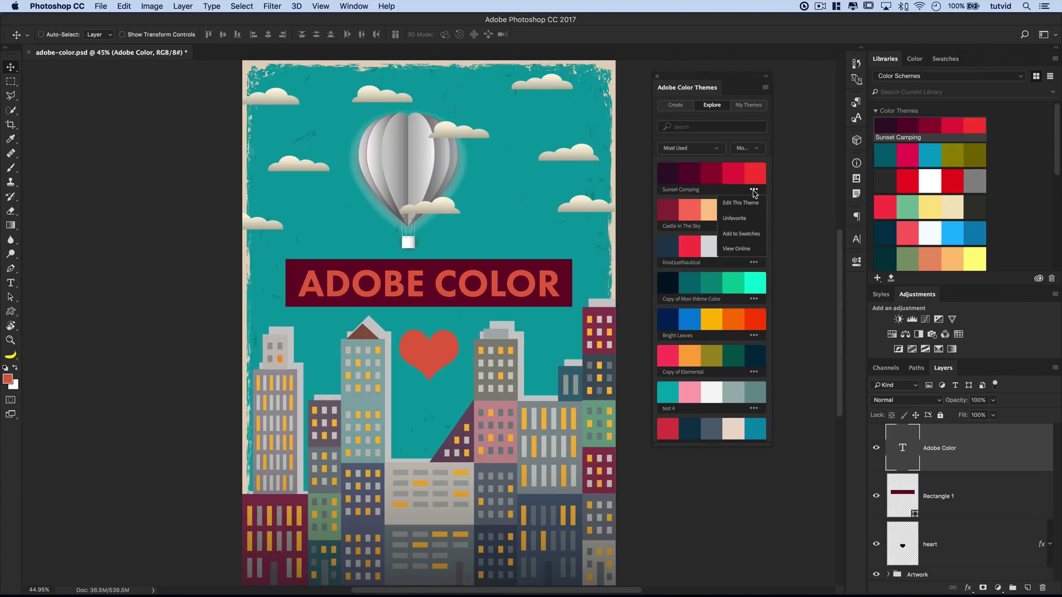
{"action": "left_click", "coordinate": [727, 234]}
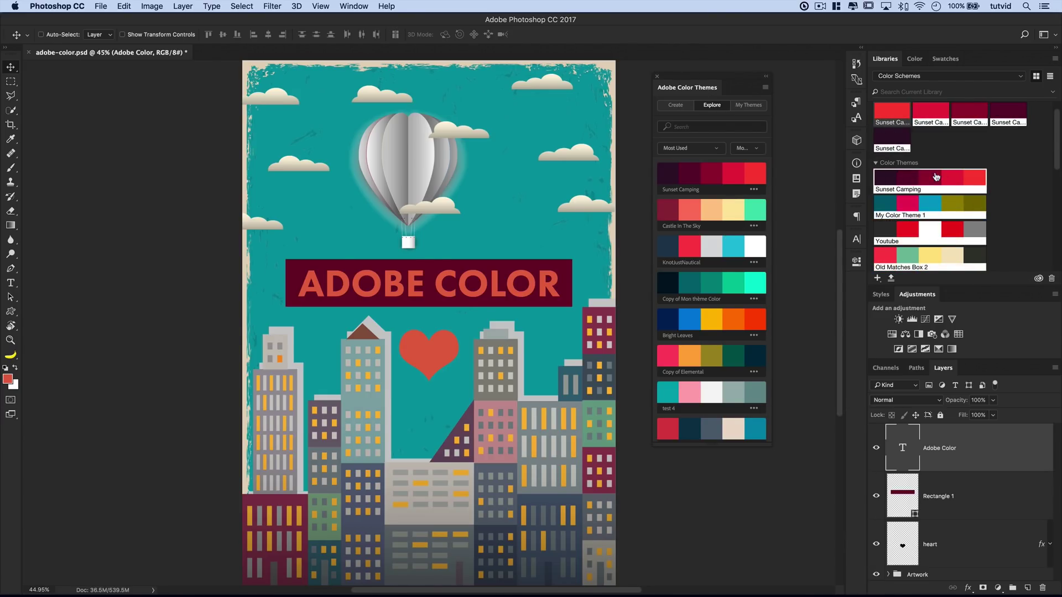
{"action": "left_click", "coordinate": [945, 58]}
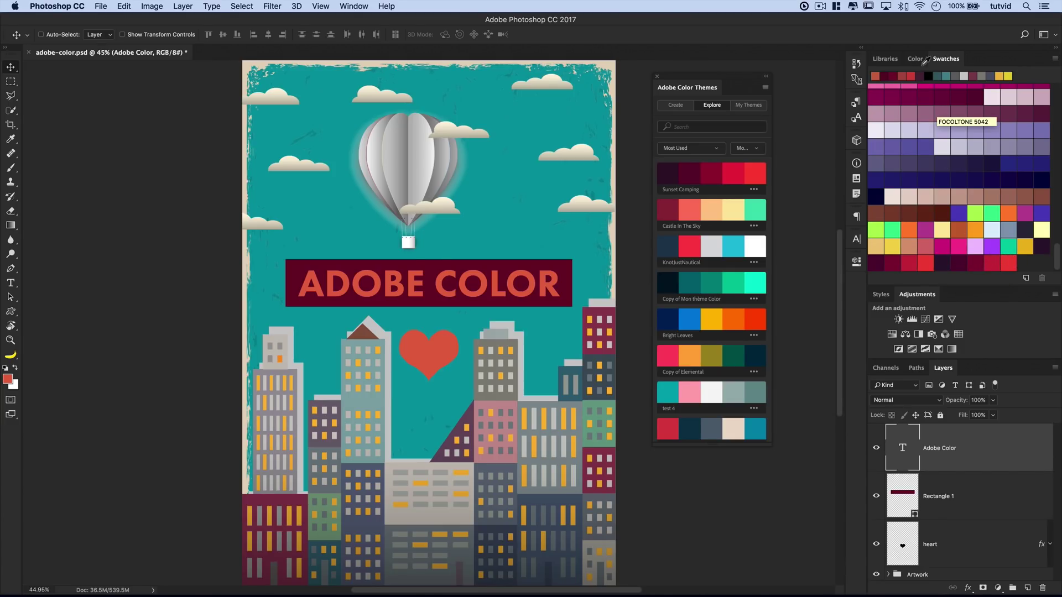
{"action": "left_click", "coordinate": [884, 59]}
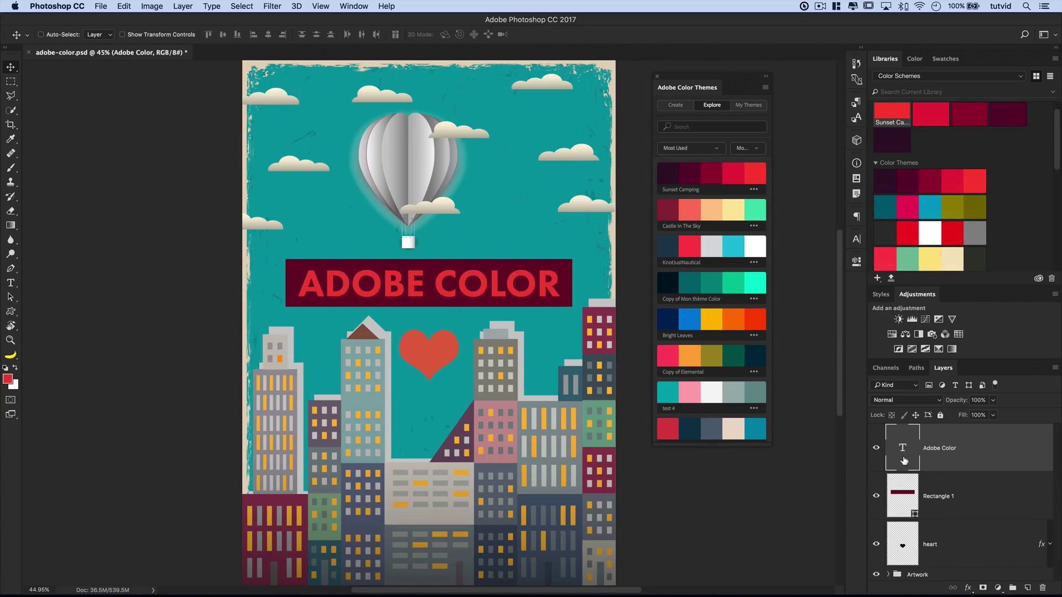
Step: Set the ADOBE COLOR title's text colour to #f0433a in the Character panel
{"action": "left_click", "coordinate": [856, 240]}
{"action": "left_click", "coordinate": [821, 307]}
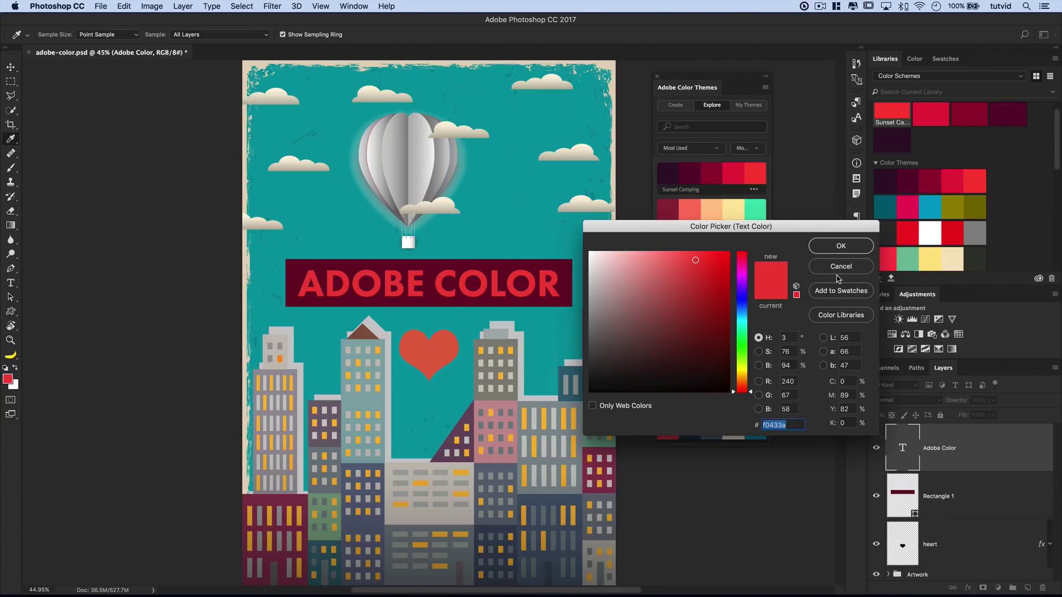
{"action": "left_click", "coordinate": [842, 246]}
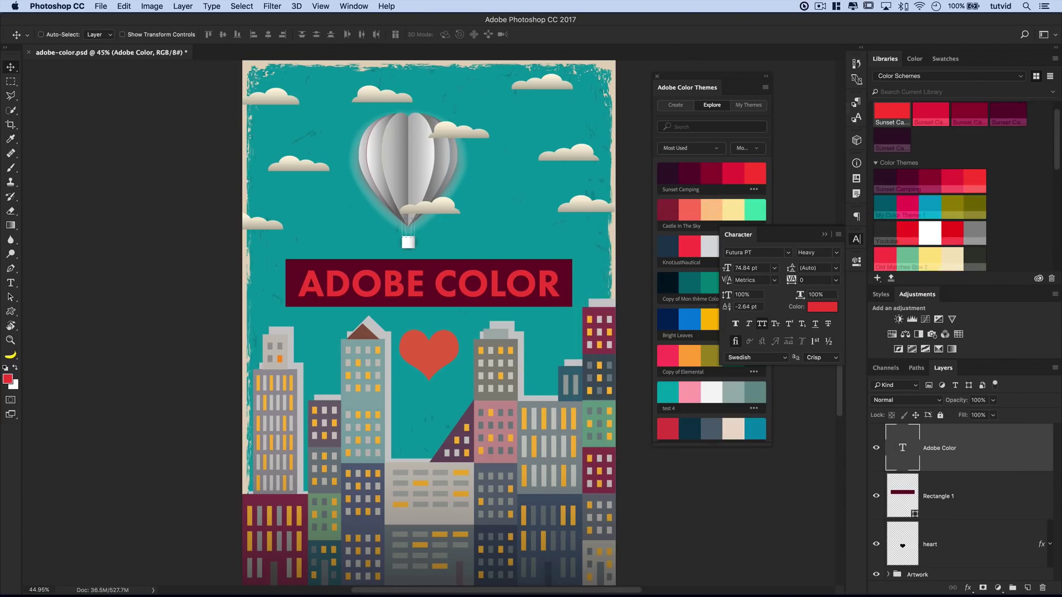
{"action": "left_click", "coordinate": [946, 60]}
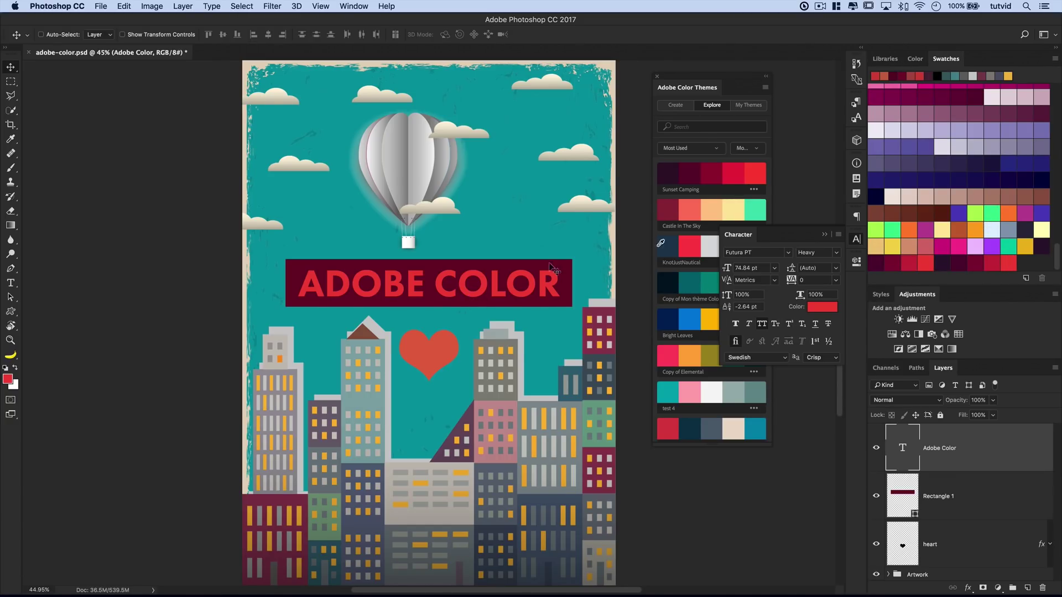
{"action": "left_click", "coordinate": [856, 240]}
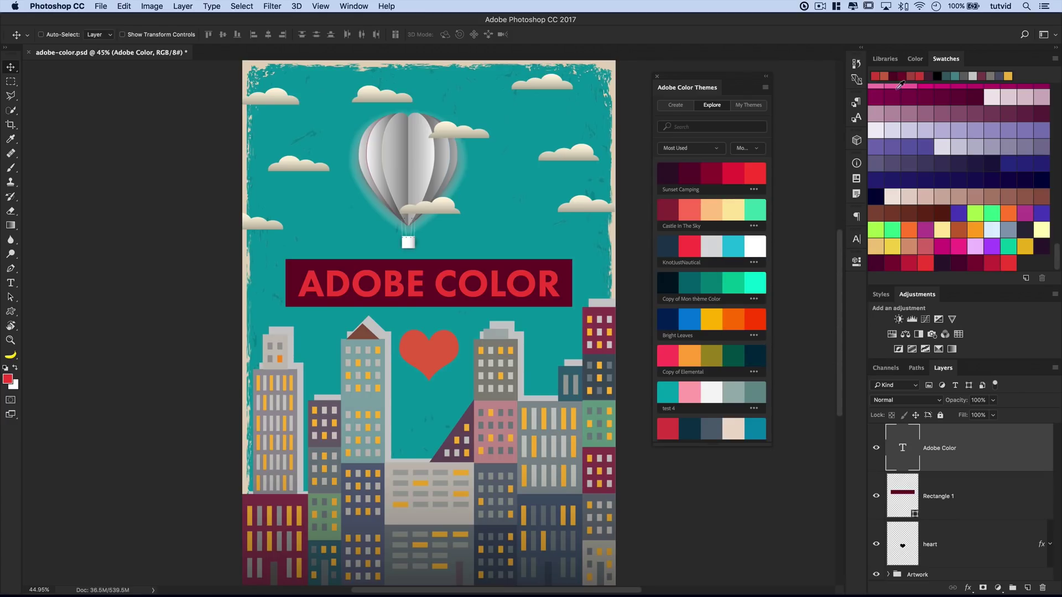
{"action": "left_click", "coordinate": [883, 58]}
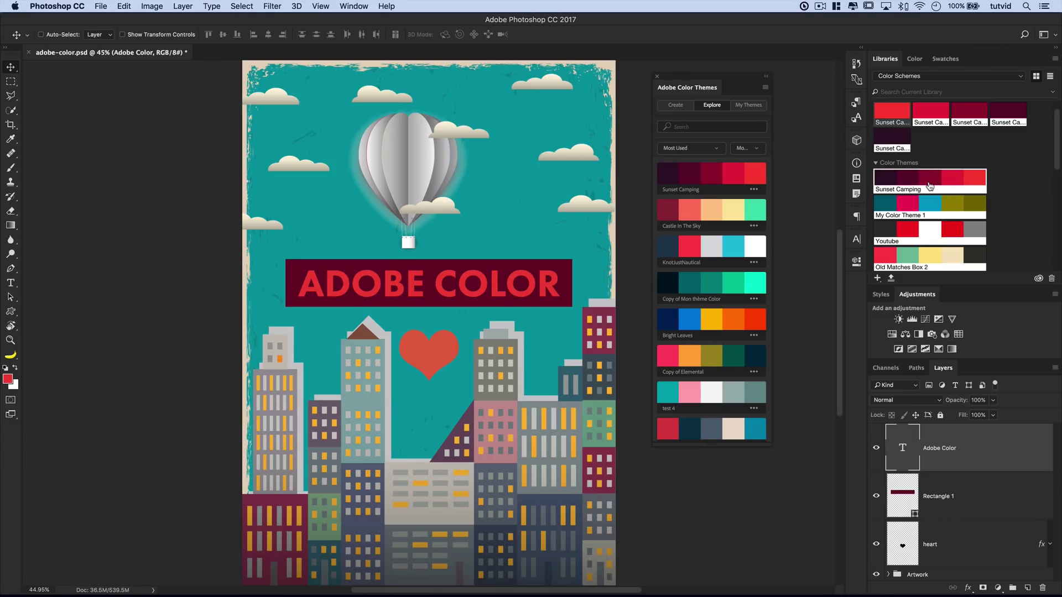
{"action": "mouse_move", "coordinate": [929, 186]}
{"action": "left_click_drag", "start_coordinate": [948, 57], "coordinate": [406, 106]}
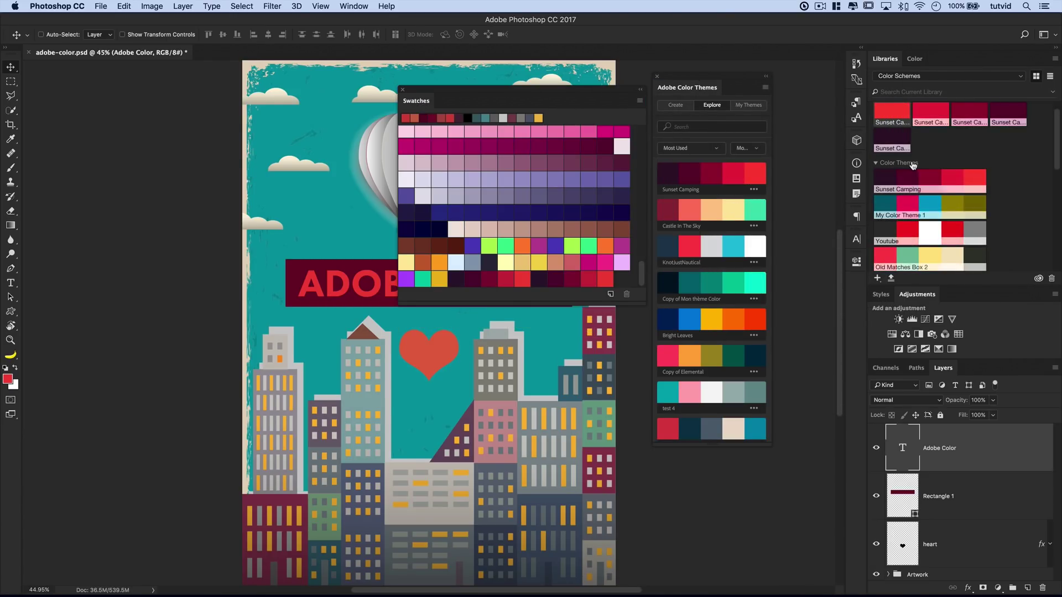
{"action": "left_click_drag", "start_coordinate": [914, 208], "coordinate": [851, 190]}
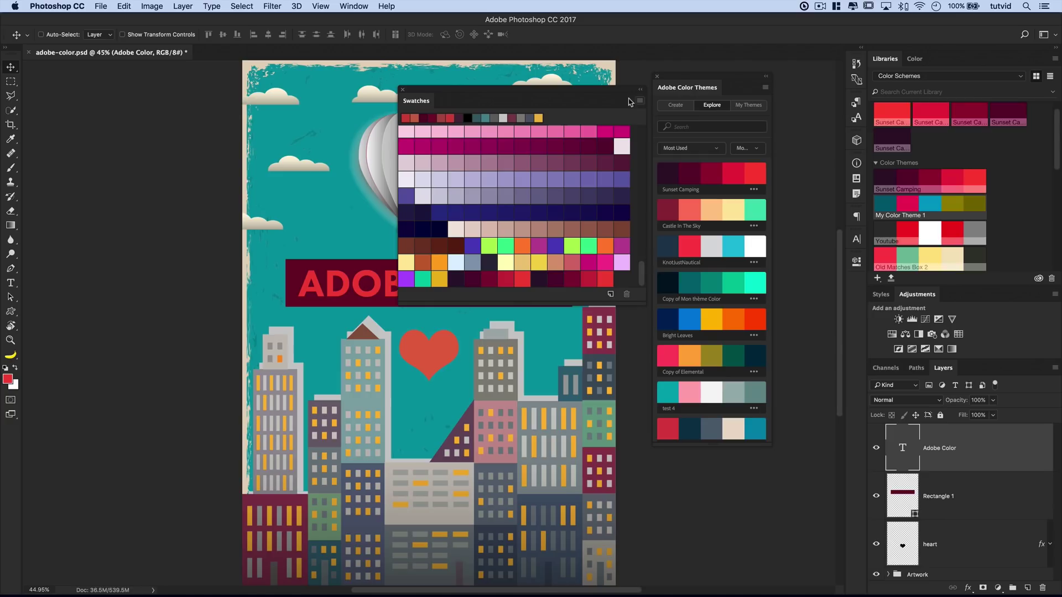
{"action": "left_click_drag", "start_coordinate": [416, 101], "coordinate": [952, 63]}
{"action": "left_click", "coordinate": [880, 59]}
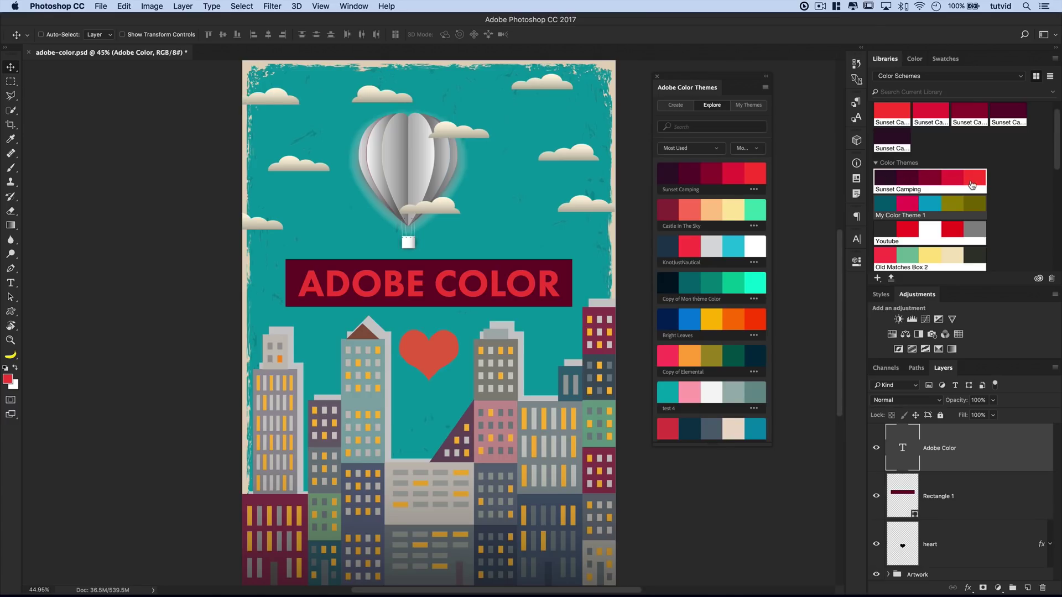
Step: Open Sunset Camping with Edit This Theme as an editable Copy of Sunset Camping
{"action": "left_click", "coordinate": [753, 226]}
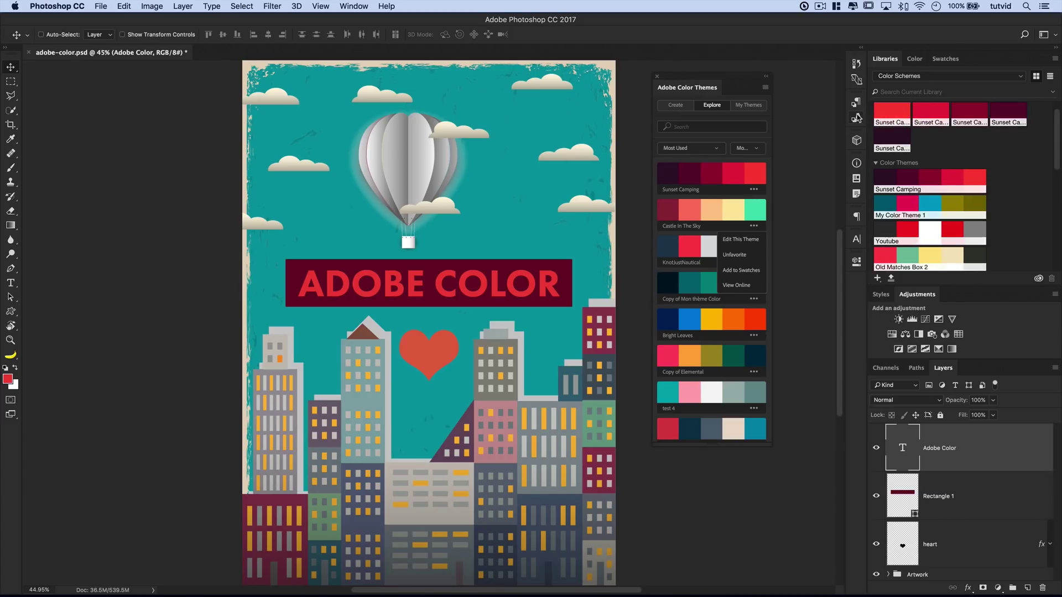
{"action": "left_click", "coordinate": [945, 59]}
{"action": "scroll", "coordinate": [990, 220], "scroll_direction": "down", "scroll_amount": 5}
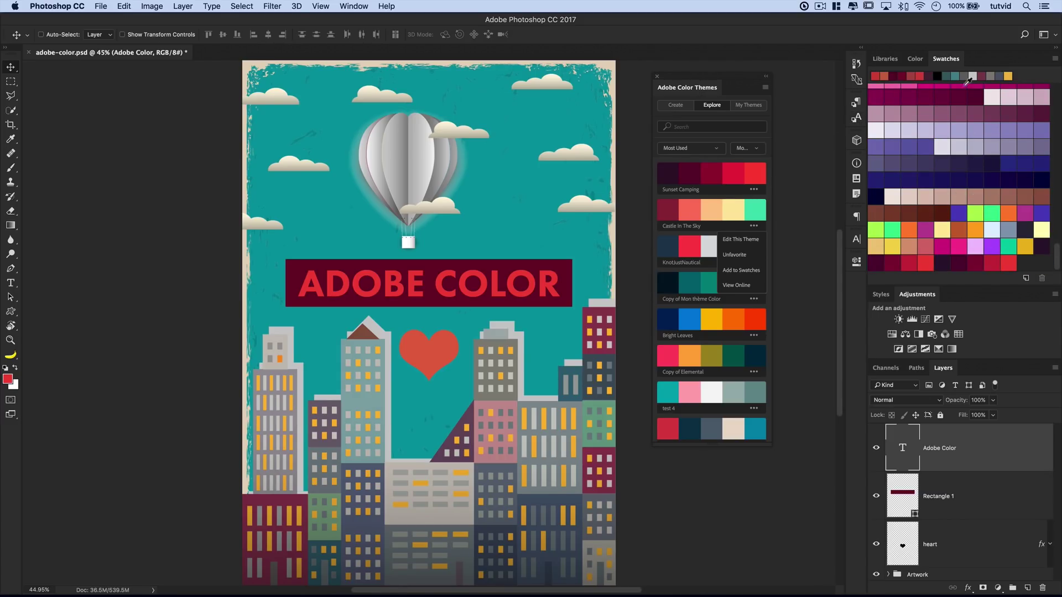
{"action": "left_click", "coordinate": [886, 59]}
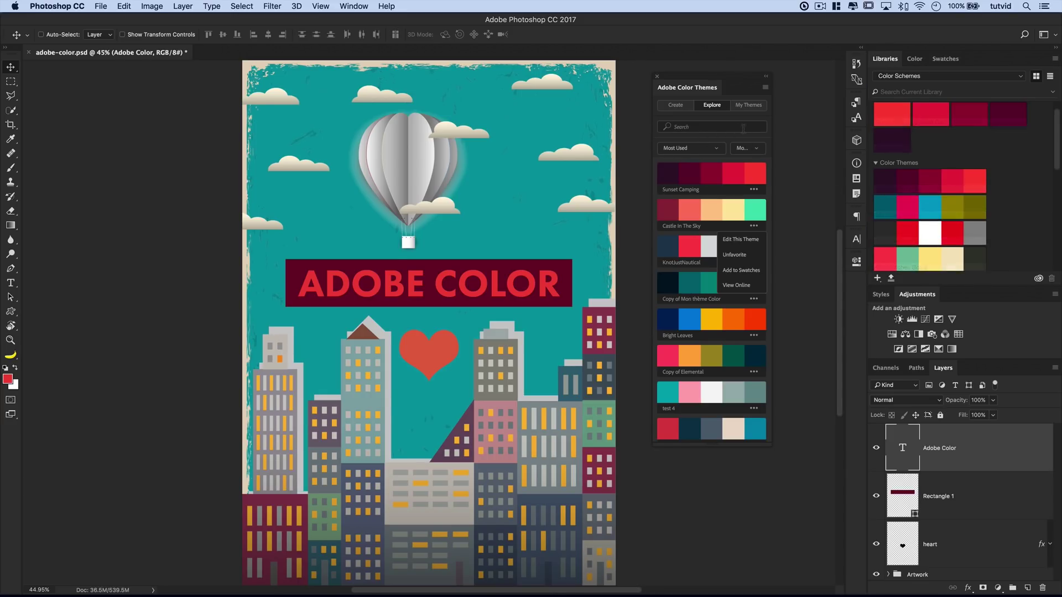
{"action": "left_click", "coordinate": [700, 143]}
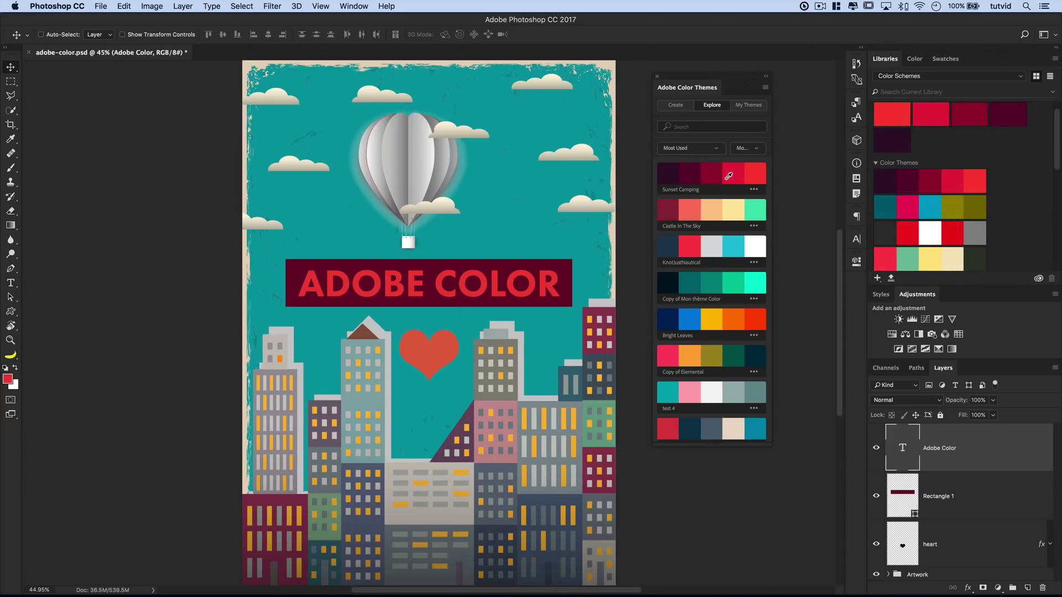
{"action": "left_click", "coordinate": [729, 176]}
{"action": "left_click", "coordinate": [734, 208]}
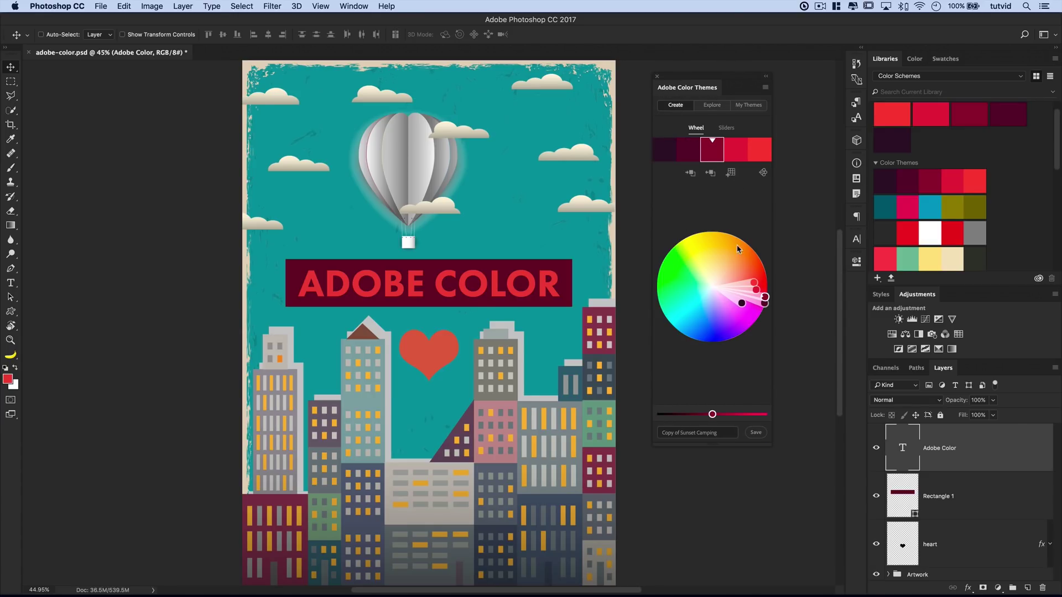
Step: Set Copy of Sunset Camping's base colour to the foreground red, keeping the colour rule unchanged
{"action": "left_click", "coordinate": [764, 174]}
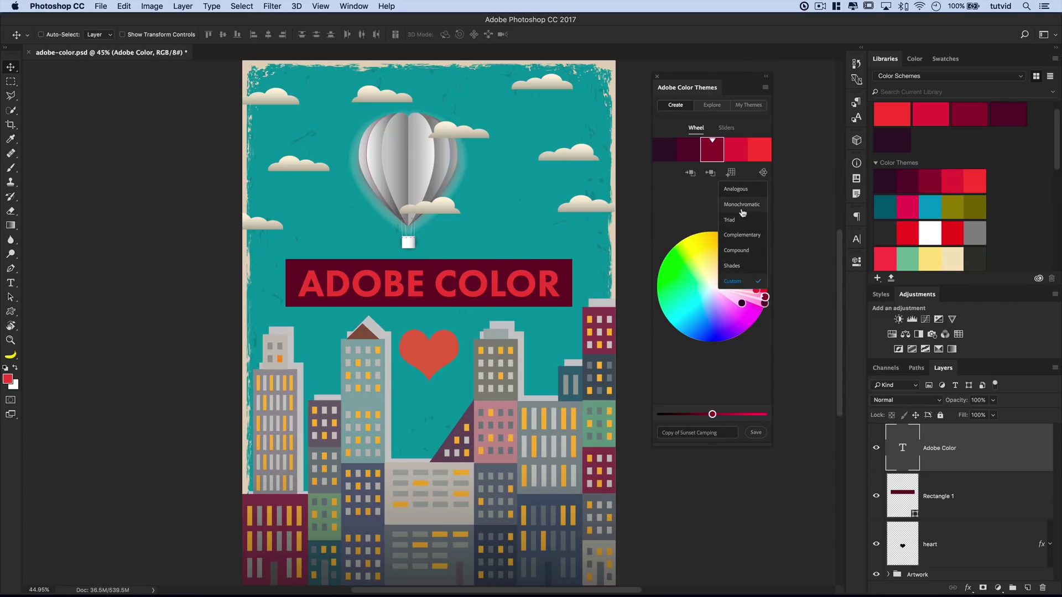
{"action": "left_click", "coordinate": [685, 197]}
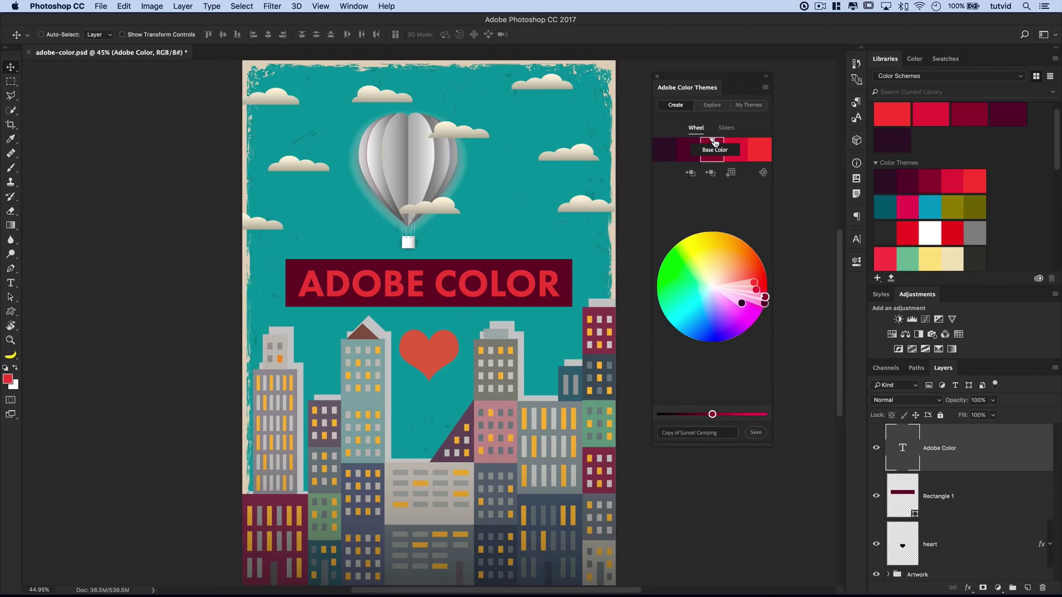
{"action": "left_click", "coordinate": [710, 173]}
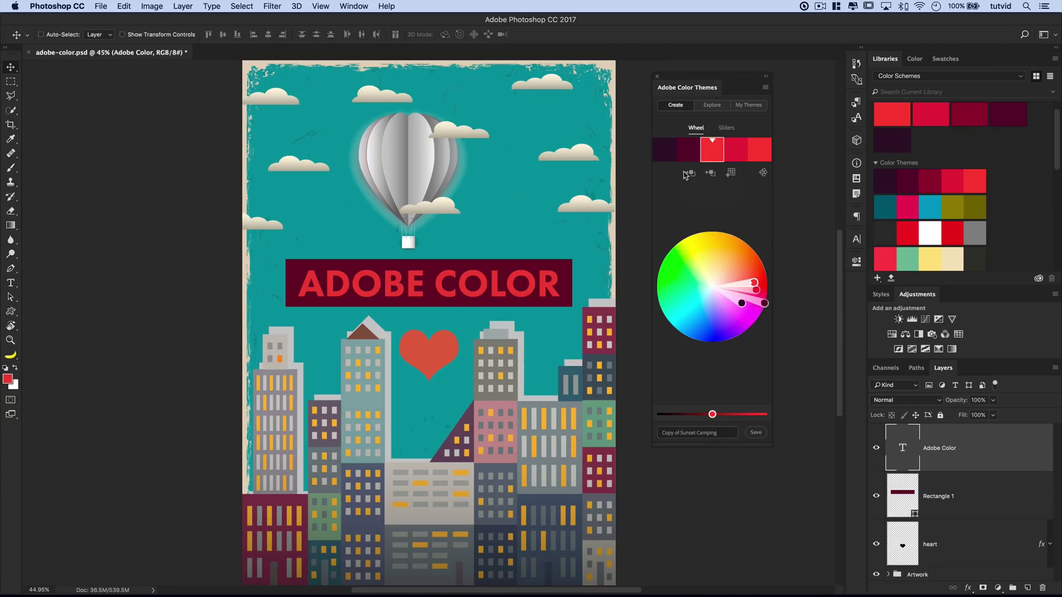
{"action": "left_click", "coordinate": [688, 151]}
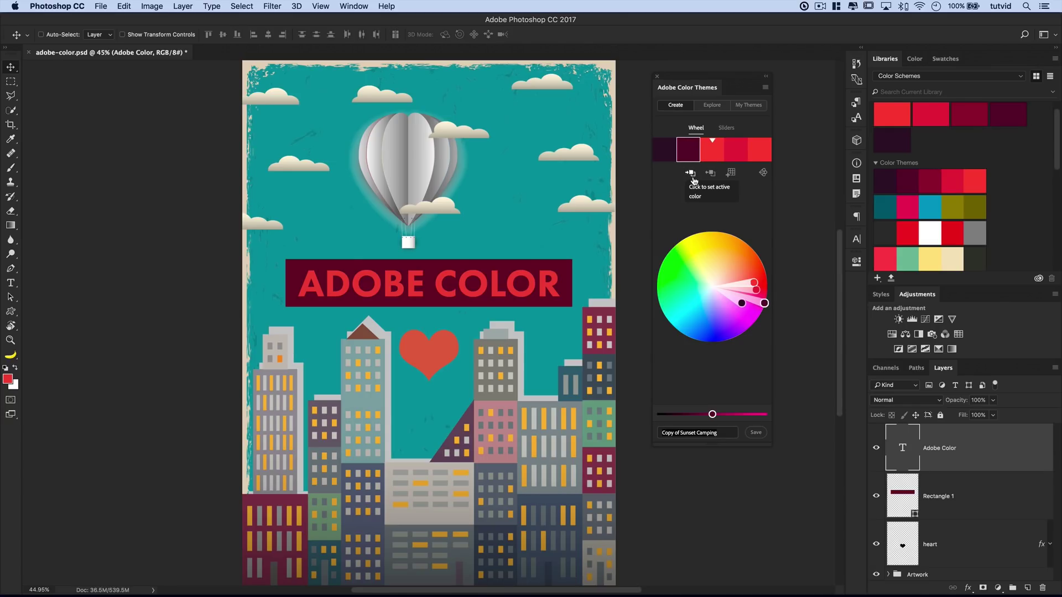
{"action": "left_click", "coordinate": [691, 175]}
Step: Save Copy of Sunset Camping to My Themes and add its colours to Swatches
{"action": "left_click", "coordinate": [720, 433]}
{"action": "left_click", "coordinate": [756, 433]}
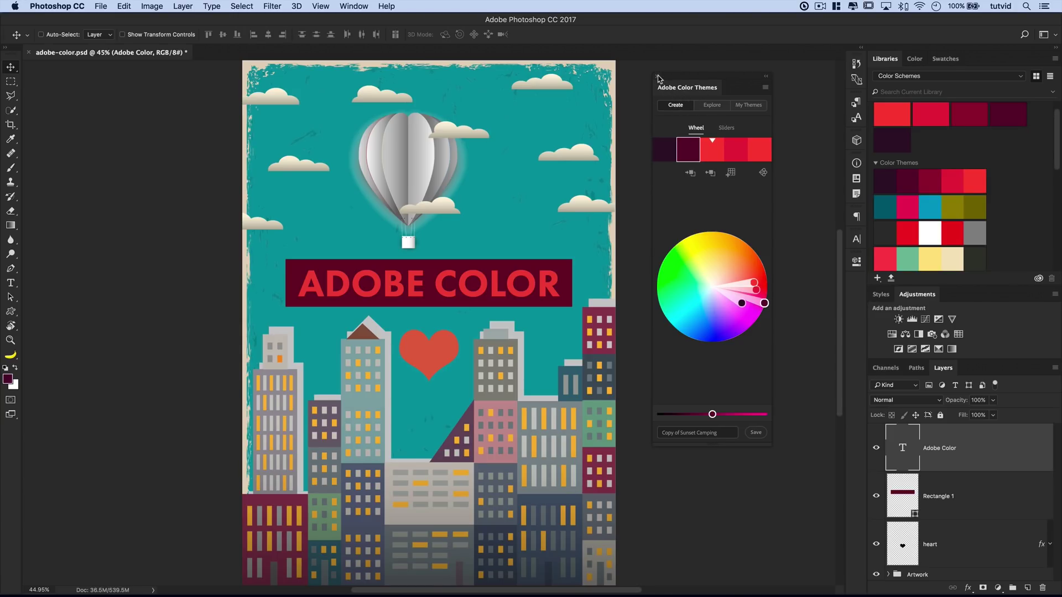
{"action": "left_click", "coordinate": [731, 174]}
Step: Overlay the heart layer with the bright Sunset Camping red #F0433A
{"action": "left_click", "coordinate": [964, 113]}
{"action": "left_click", "coordinate": [962, 558]}
{"action": "right_click", "coordinate": [897, 111]}
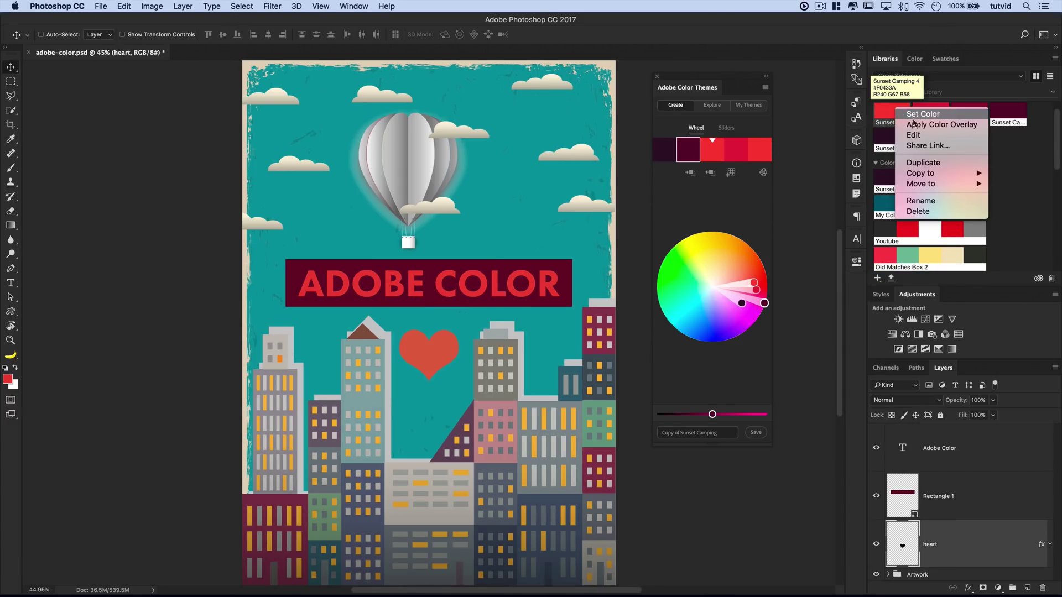
{"action": "left_click", "coordinate": [916, 124]}
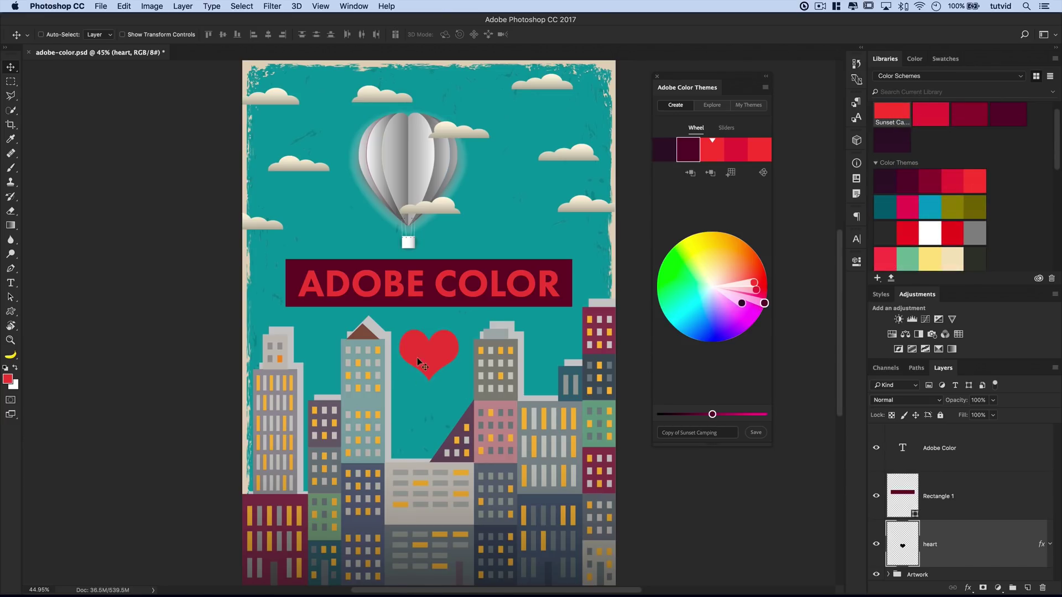